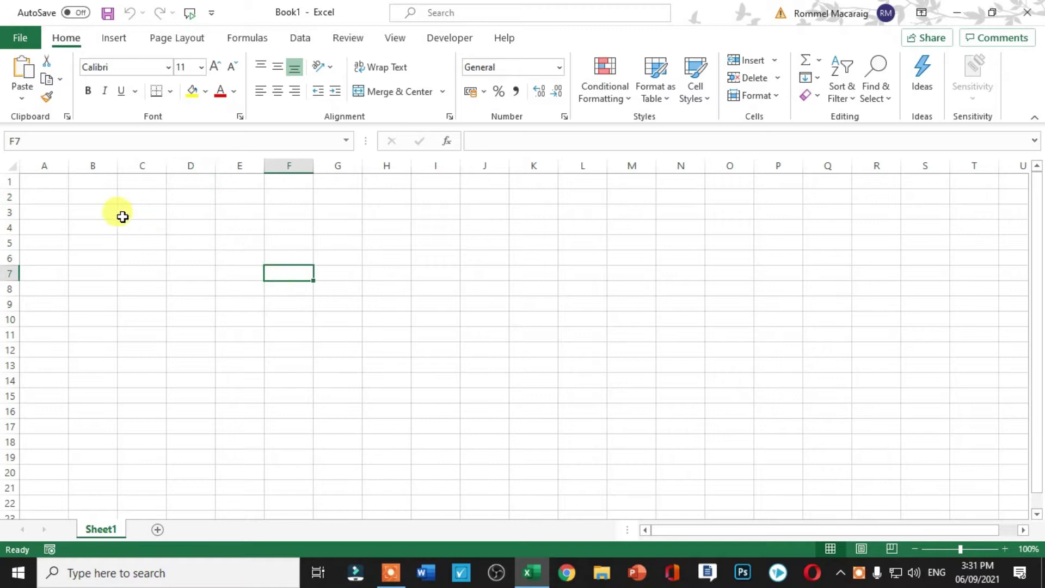
Type the headings Name, English, Math and Science into A4:D4.
left_click(57, 228)
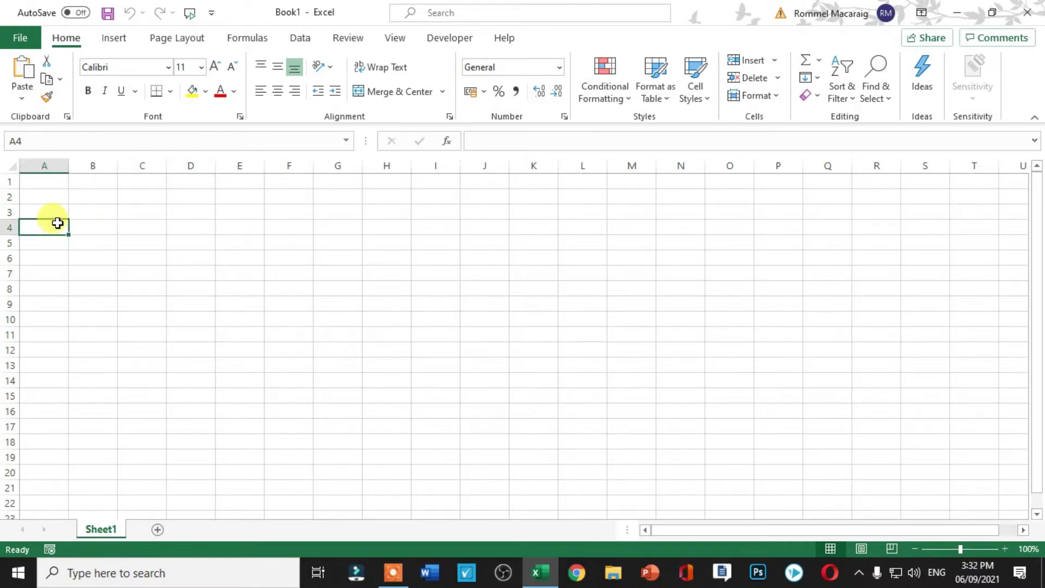
type("Name")
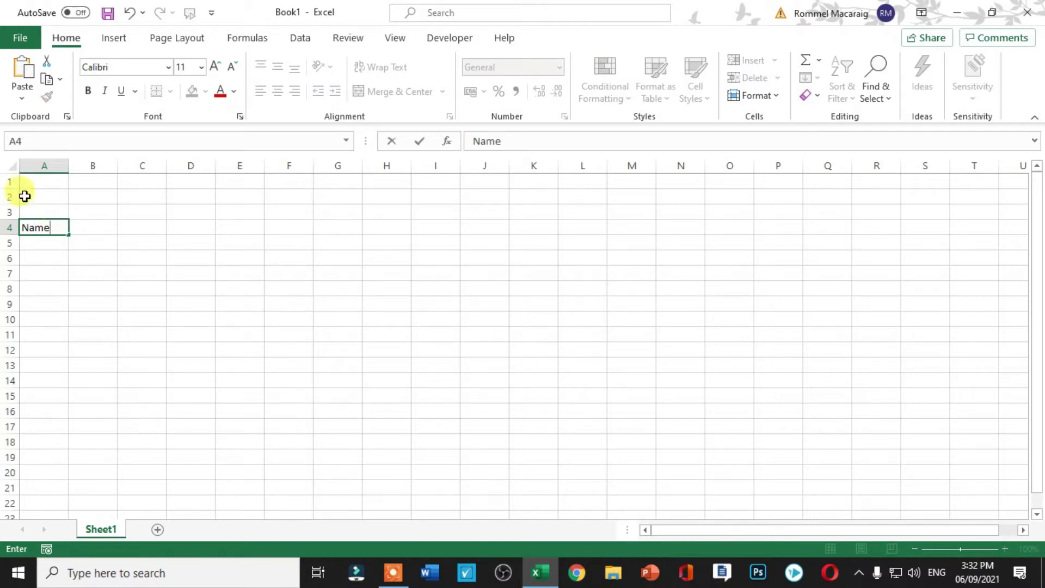
left_click(94, 232)
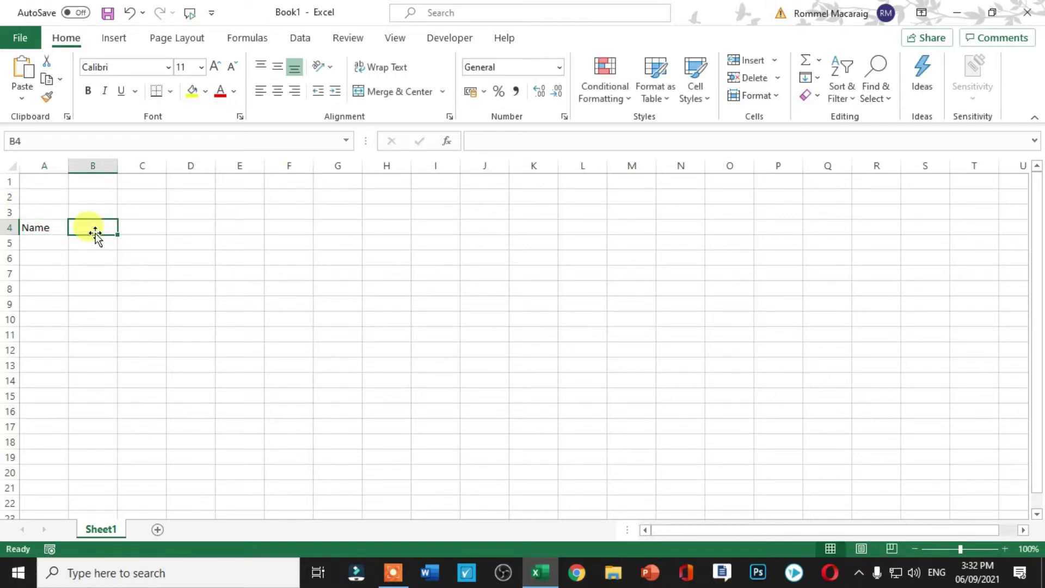
type("English")
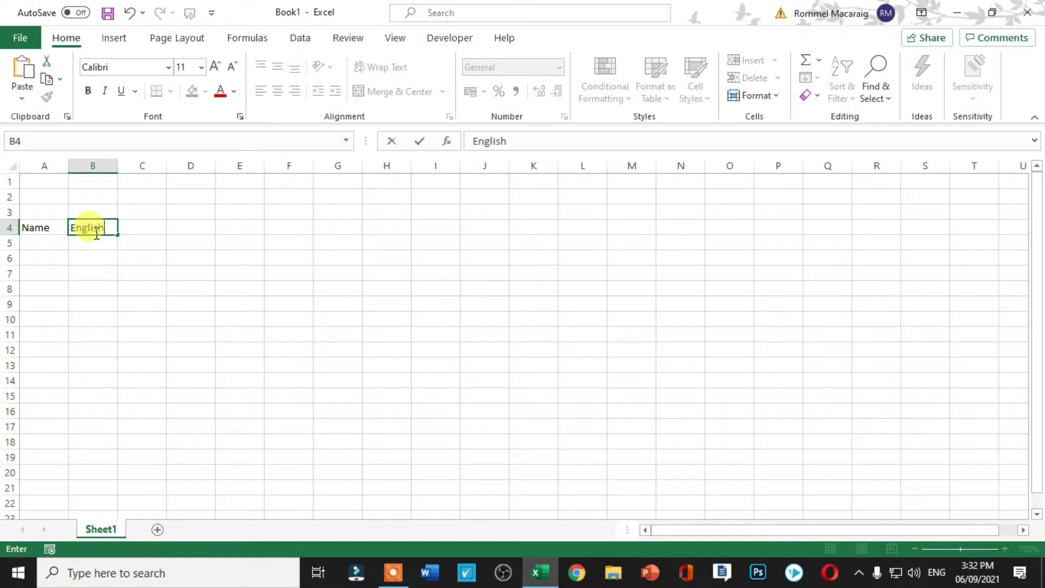
key("Tab")
type("Math")
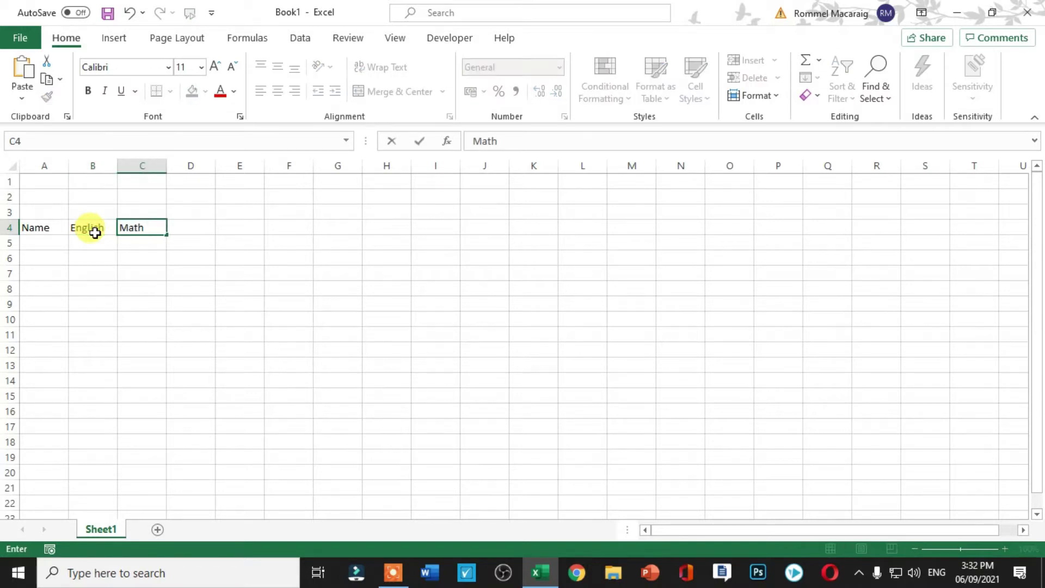
key("Tab")
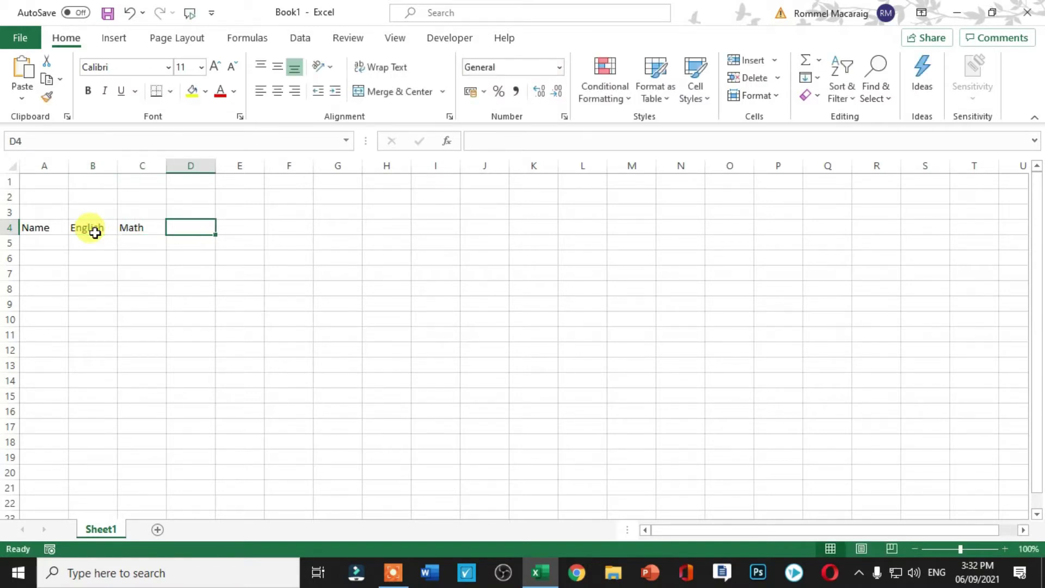
type("S")
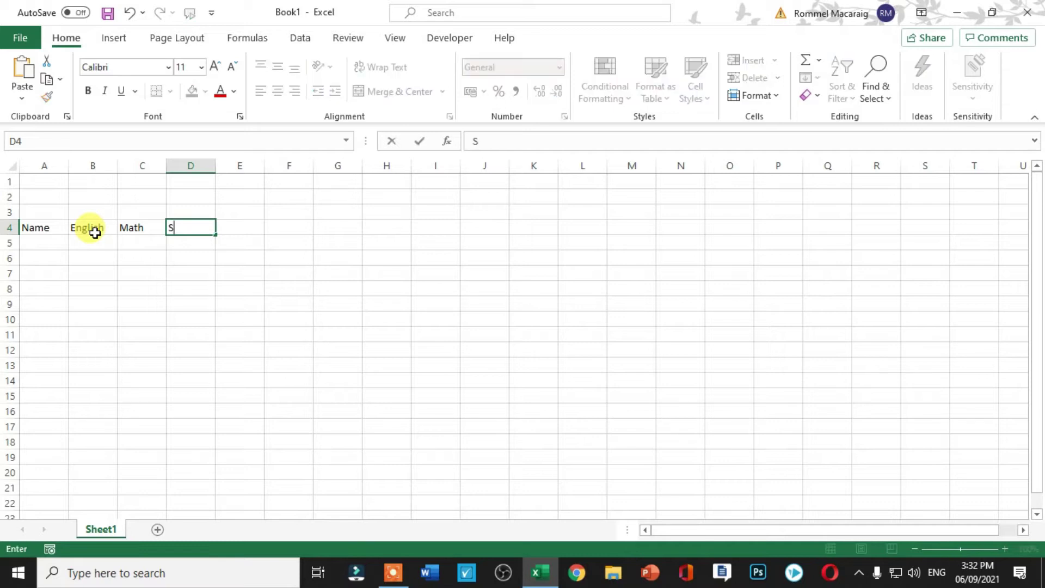
type("cience")
key("Tab")
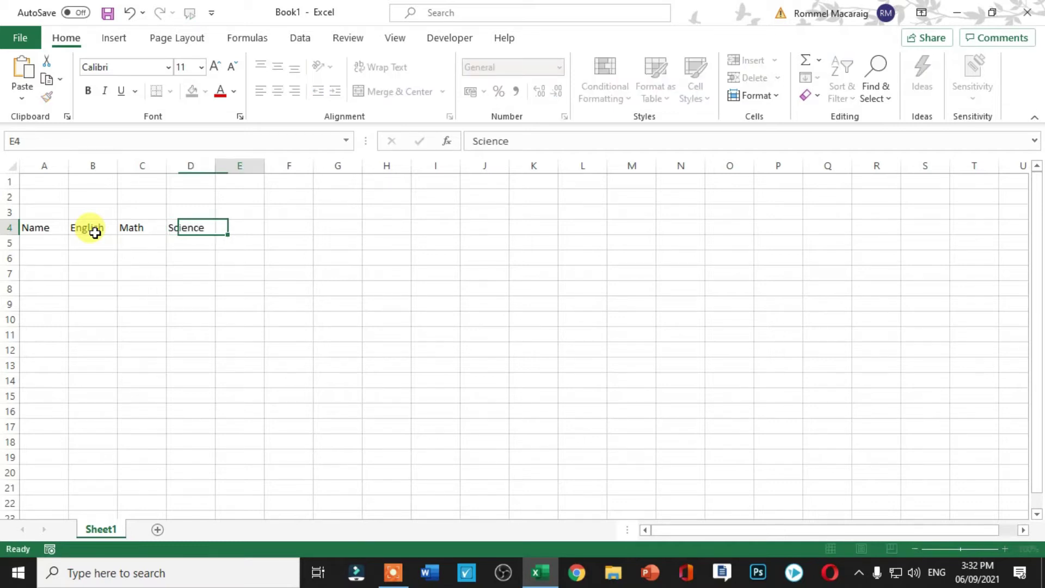
Add the headings Filipio, AP, EP, PE and TLE in E4:I4, then widen column A.
type("Filifino")
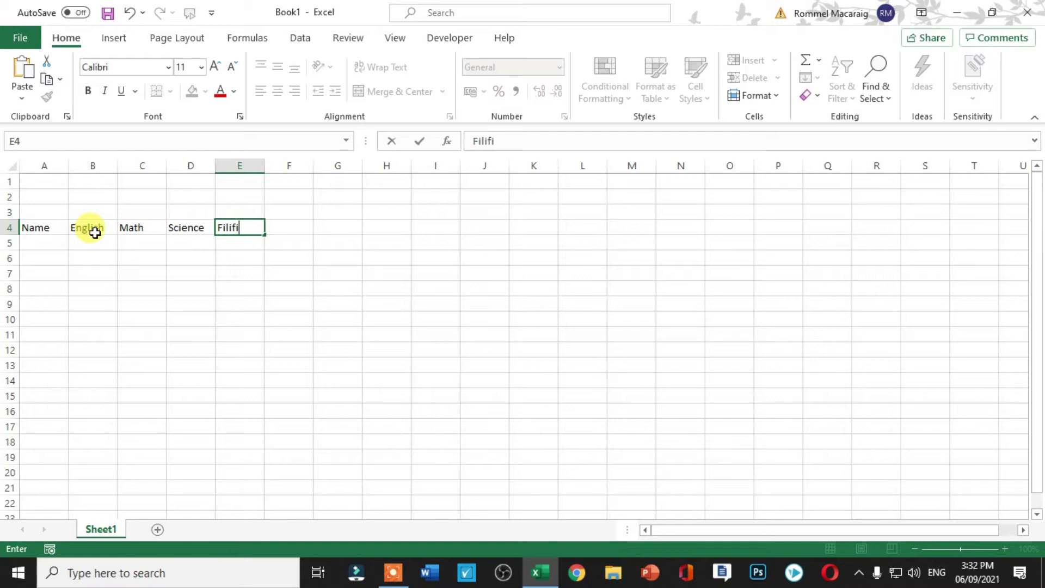
key("BackSpace")
key("BackSpace")
key("BackSpace")
key("BackSpace")
type("pio")
key("Tab")
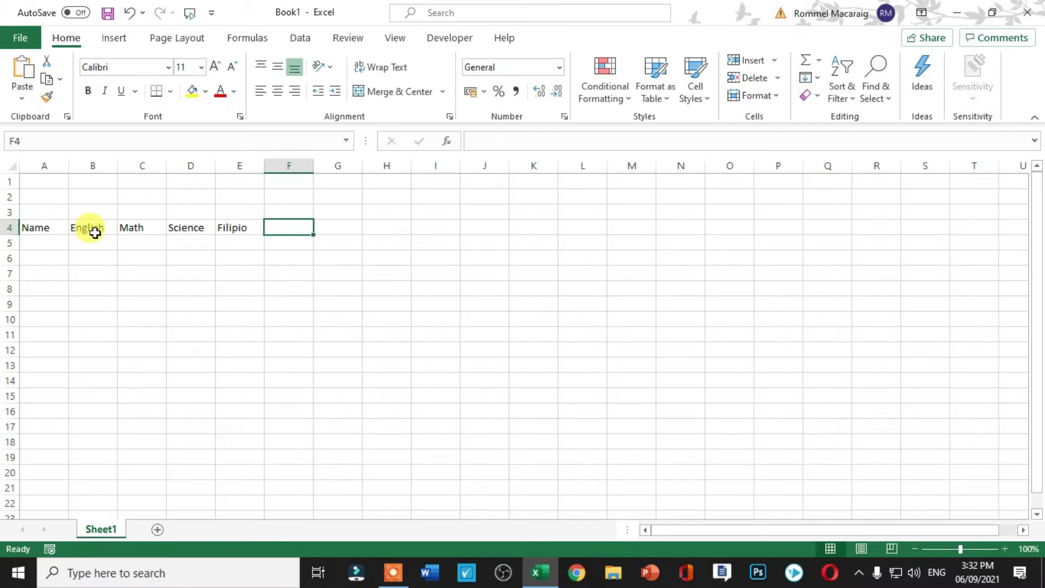
type("AP")
key("Tab")
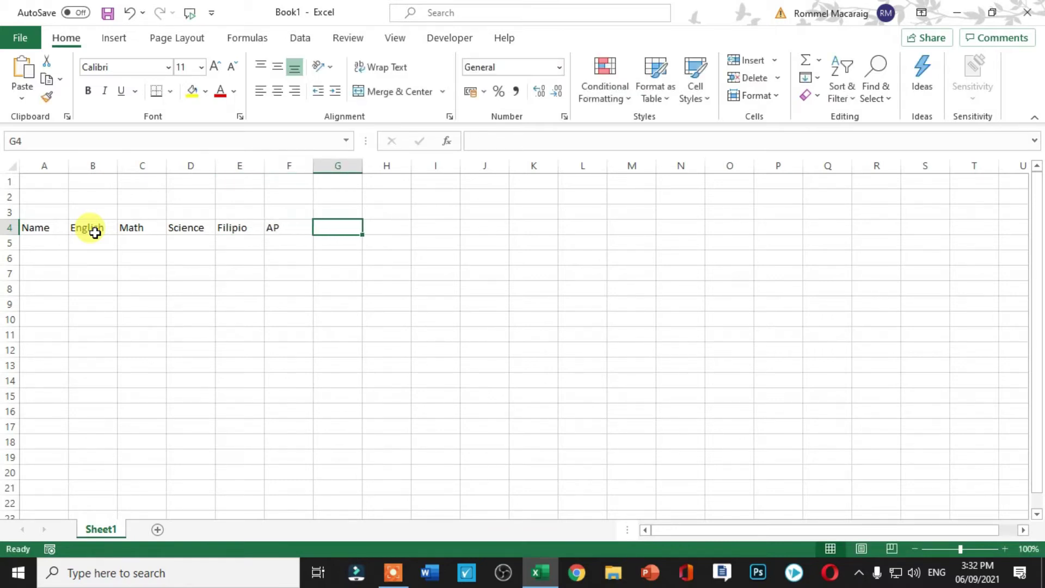
type("EP")
key("Return")
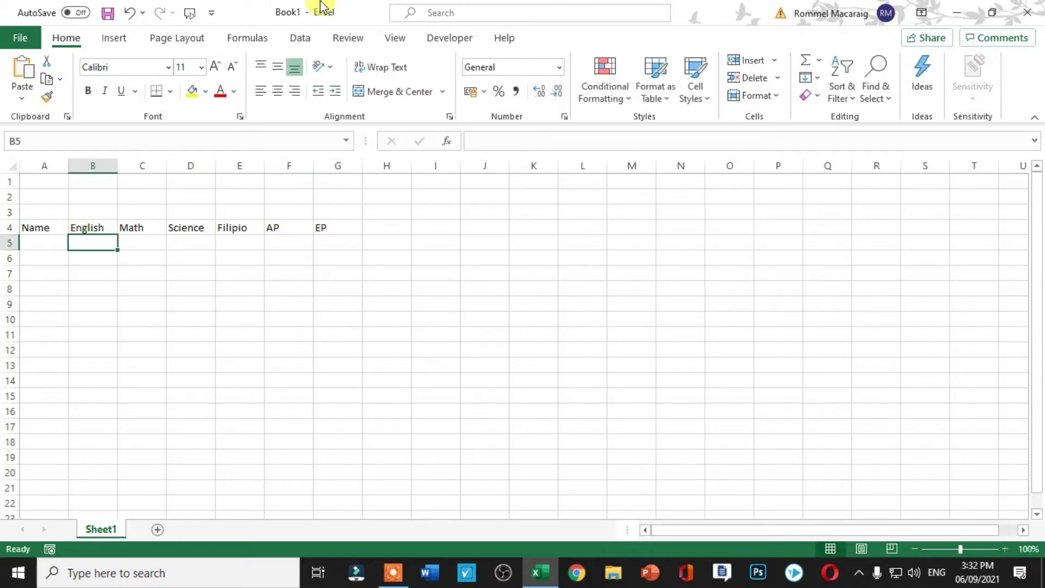
left_click(379, 240)
left_click(385, 225)
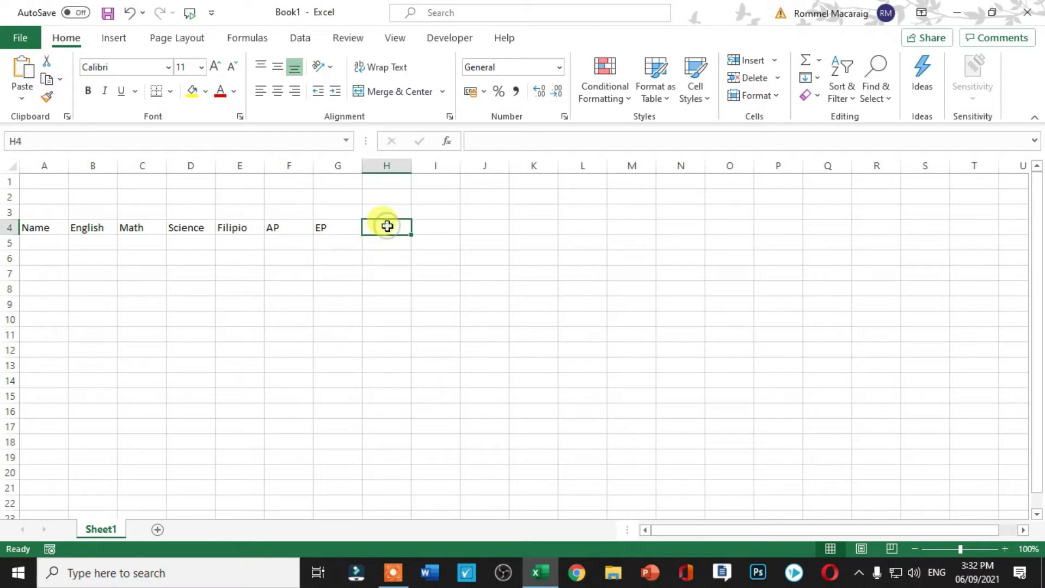
type("PE")
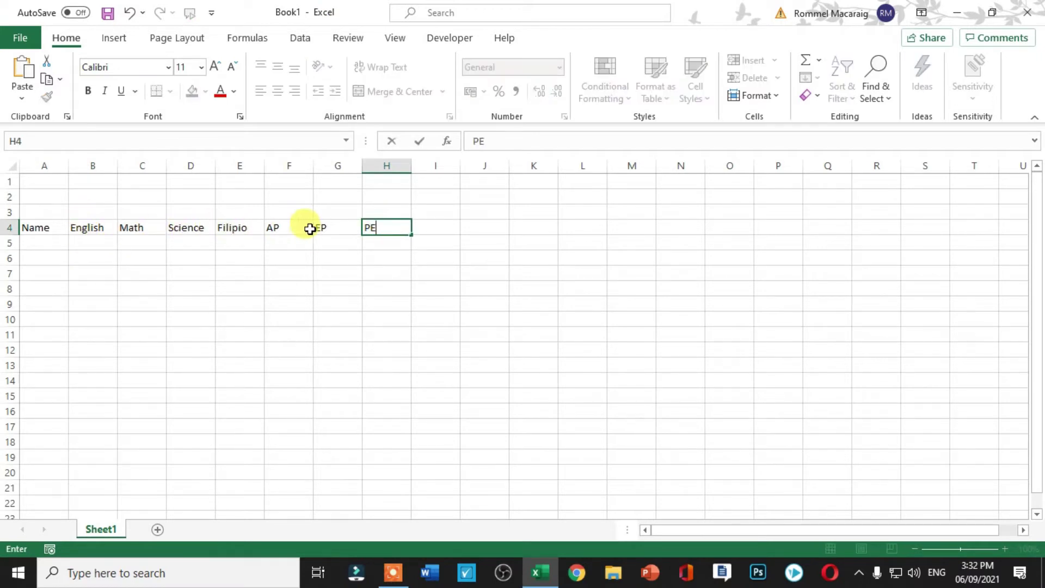
left_click(434, 228)
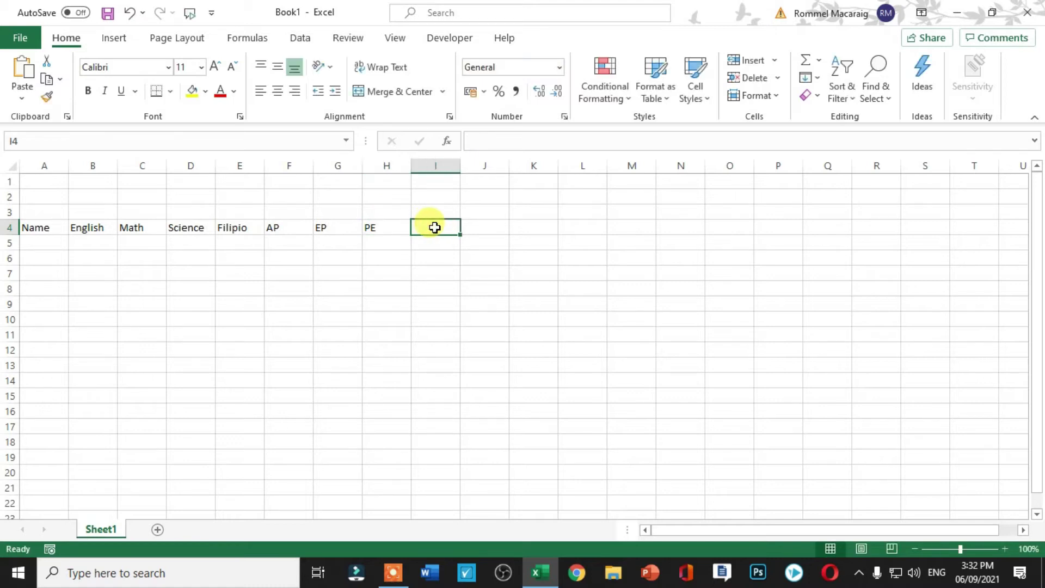
type("TLE")
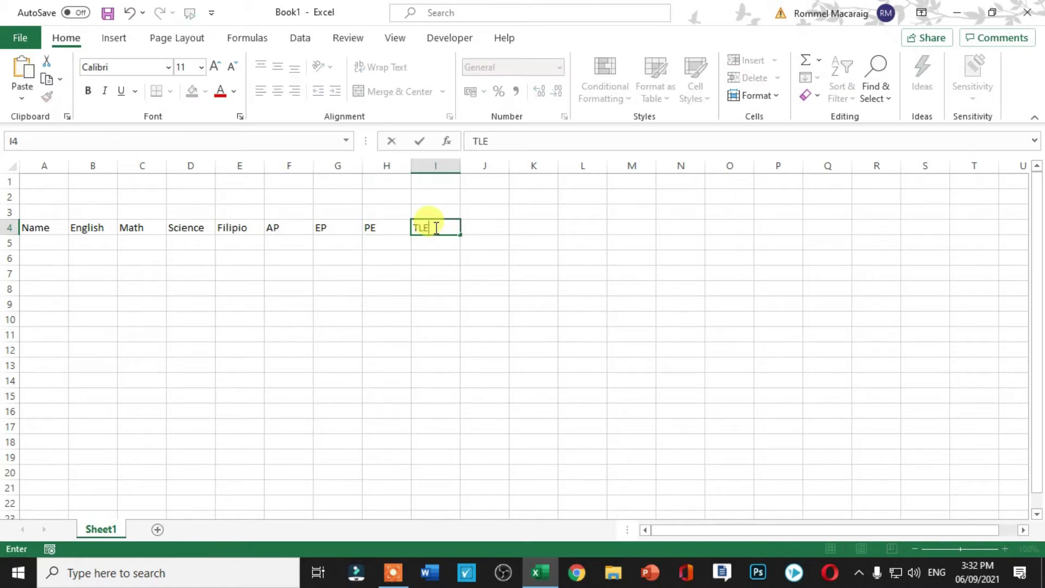
left_click(320, 333)
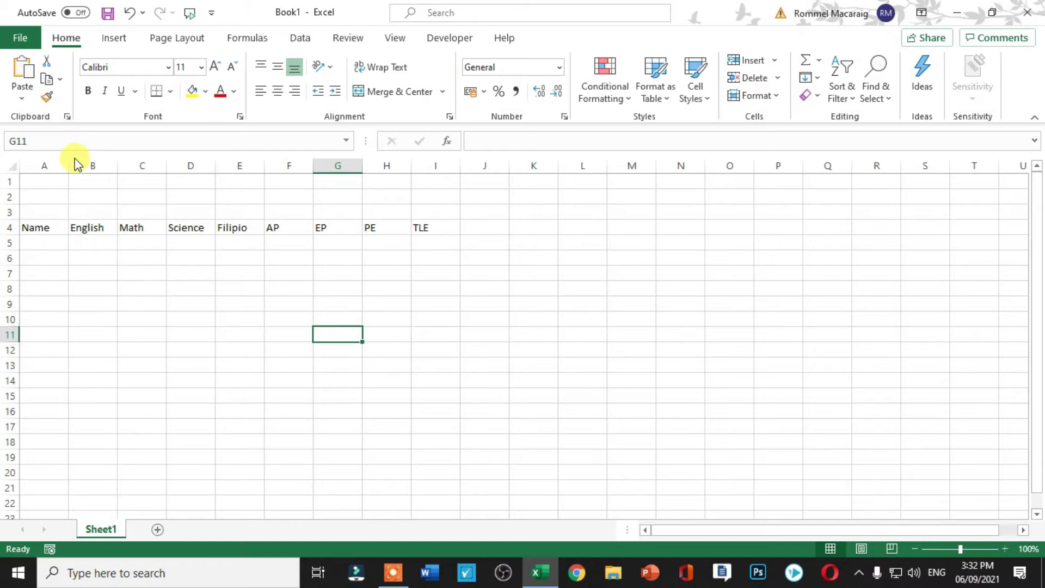
left_click_drag(71, 166, 130, 166)
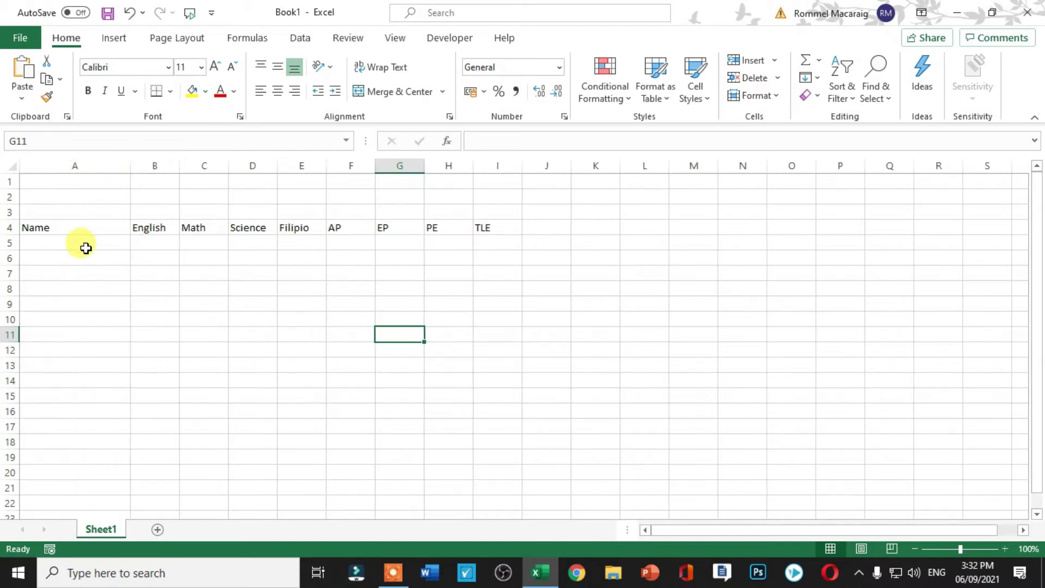
Enter the first two students' full names in A6 and A7.
left_click(54, 256)
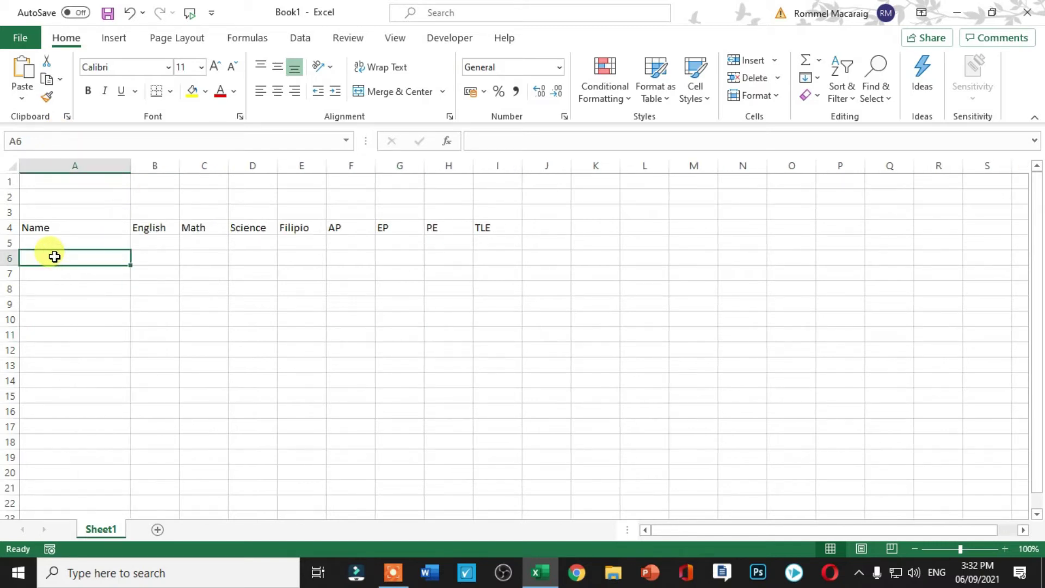
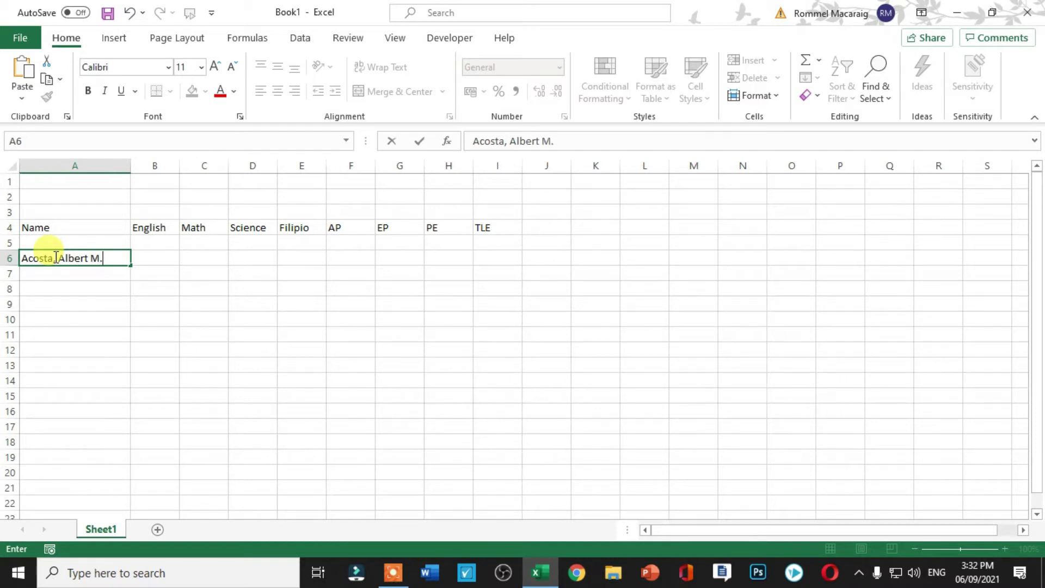
key("Return")
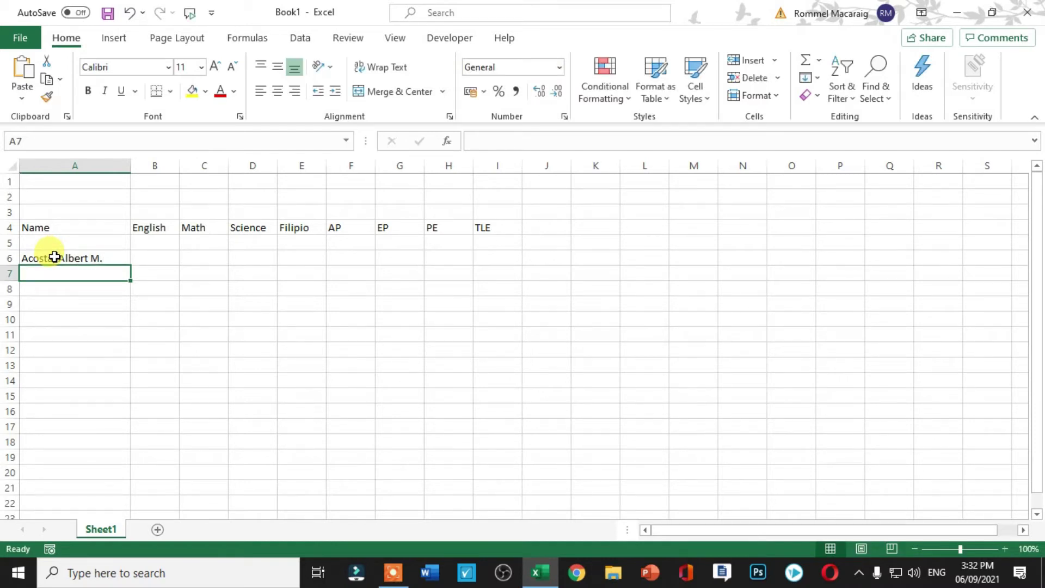
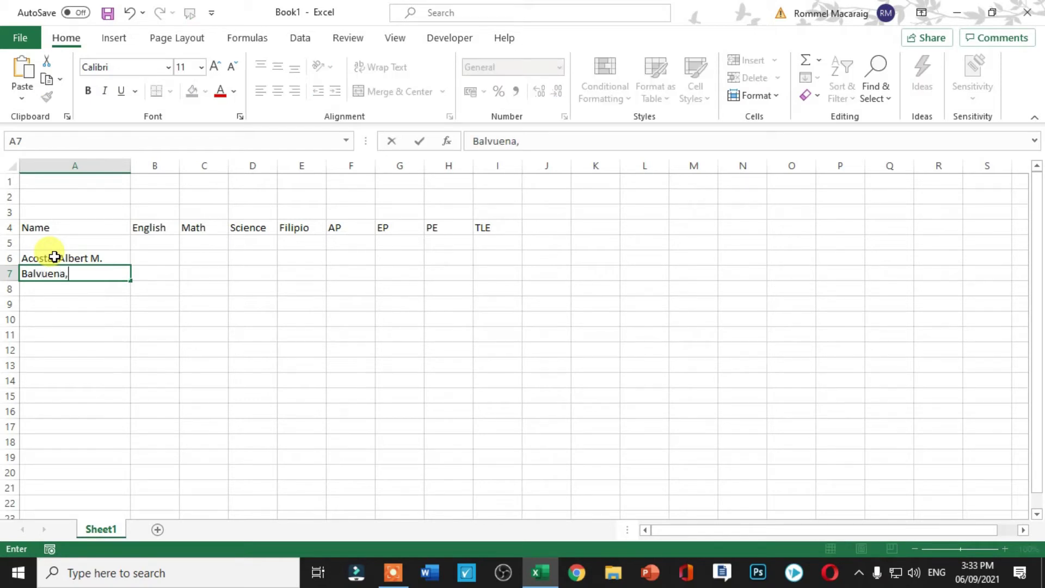
key("Return")
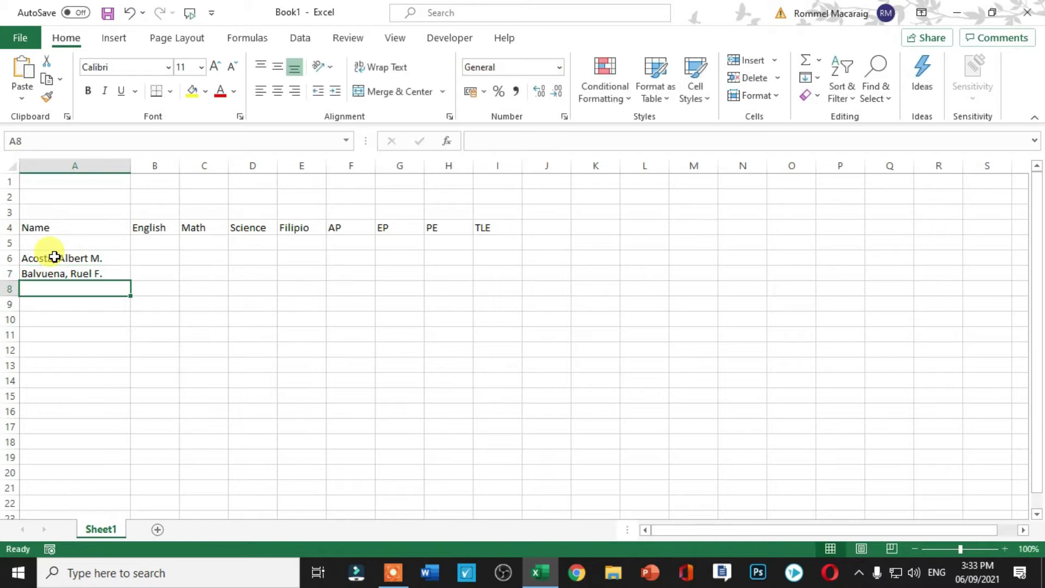
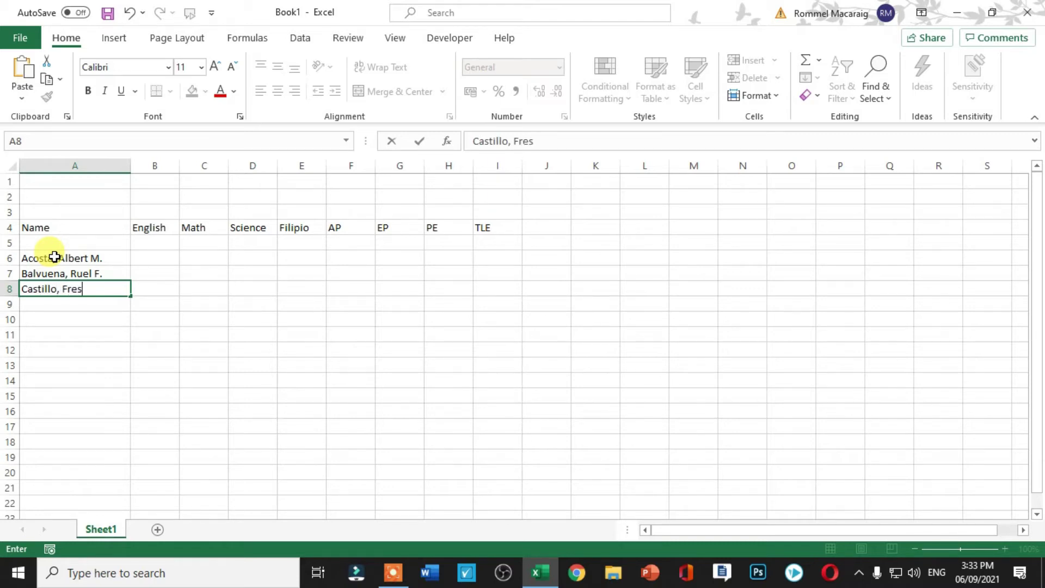
Enter the third and fourth students' full names in A8 and A9.
key("Return")
type("Delac")
key("BackSpace")
key("BackSpace")
key("BackSpace")
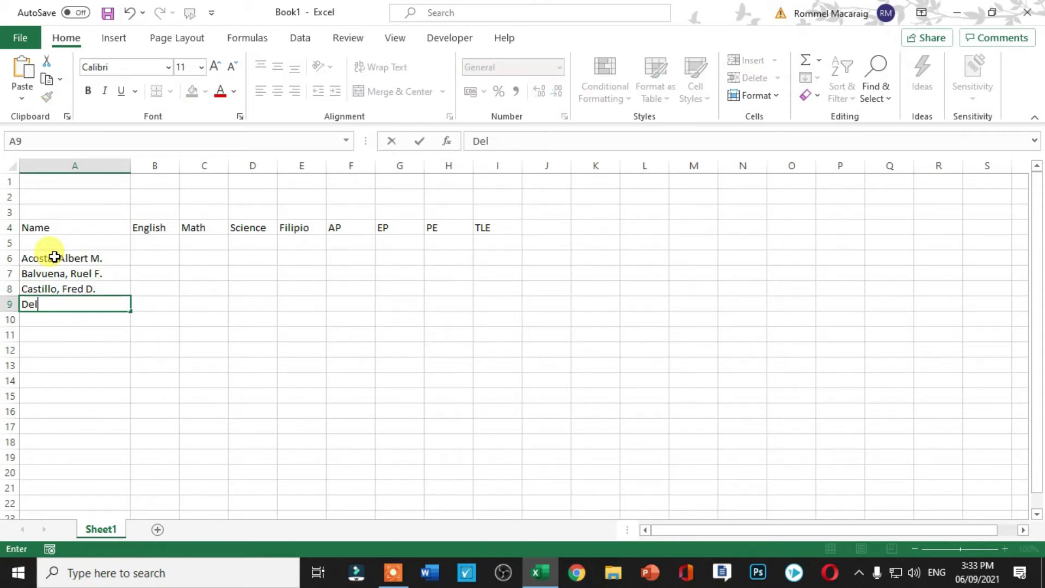
type("la")
key("BackSpace")
key("BackSpace")
key("BackSpace")
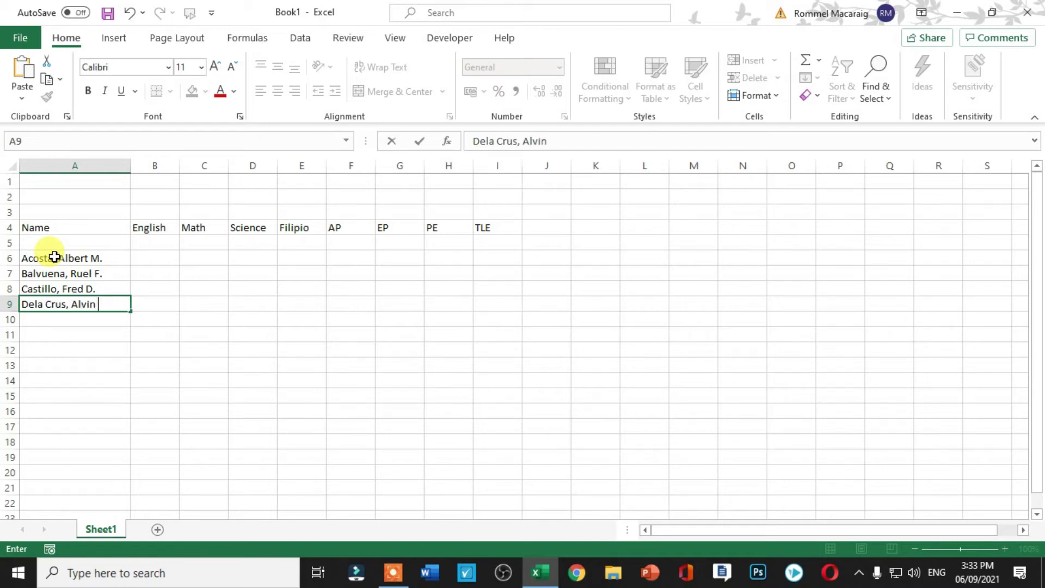
left_click(248, 304)
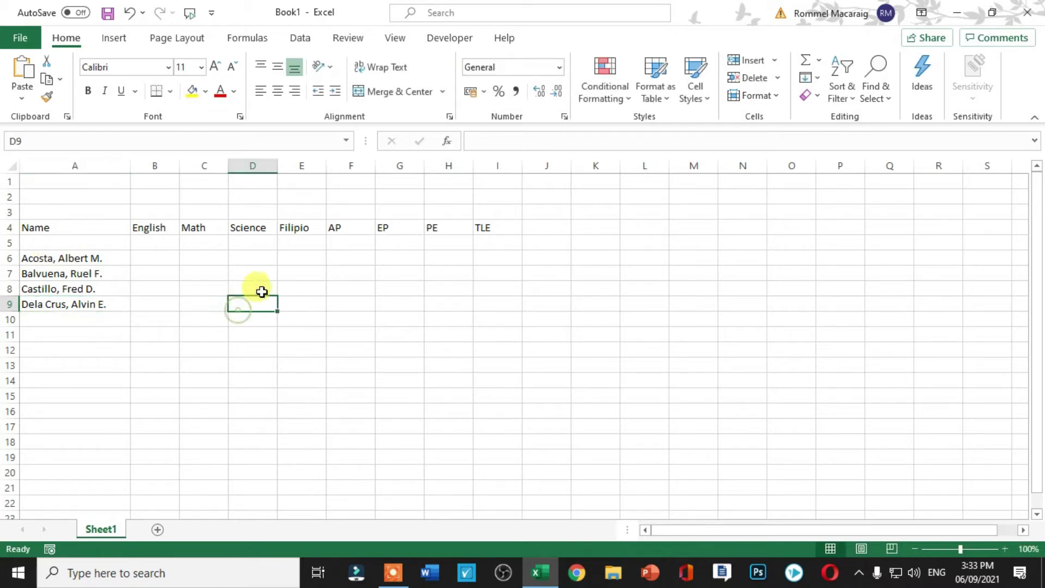
Enter 78, 80, 78 and 85 in B6:E6 for English, Math, Science and Filipio.
left_click(159, 257)
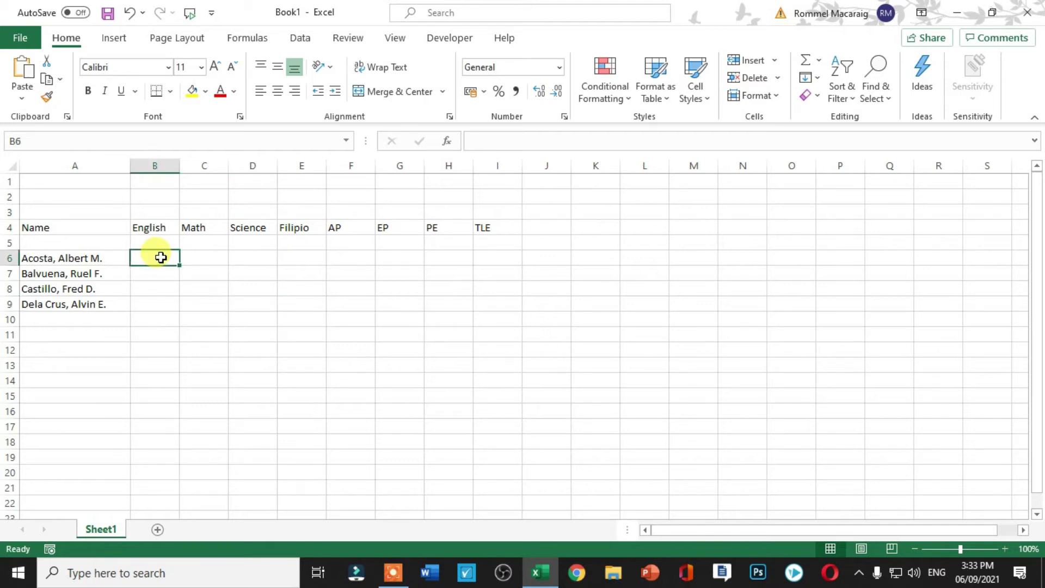
type("78")
left_click(211, 258)
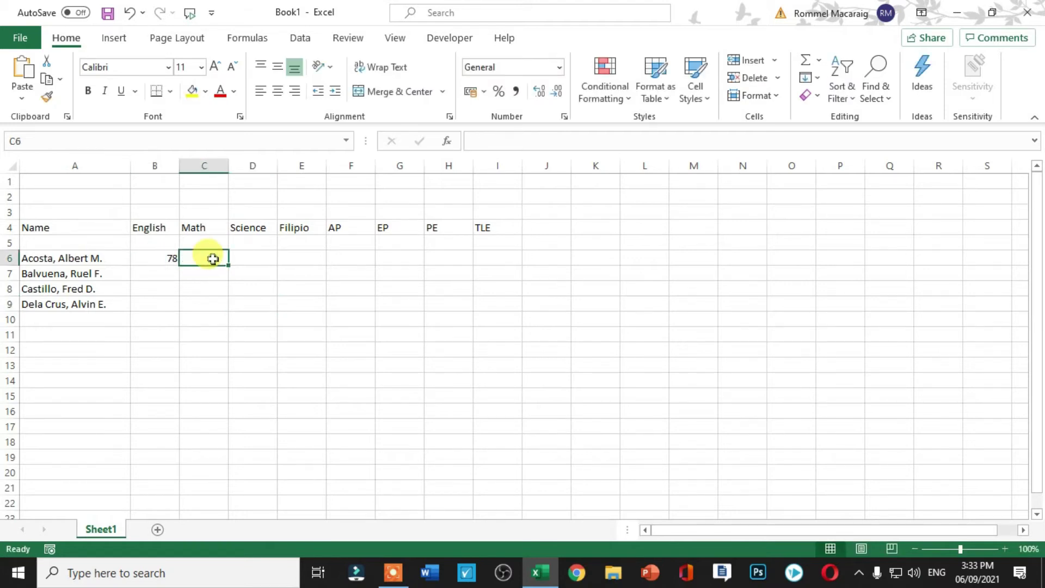
type("80")
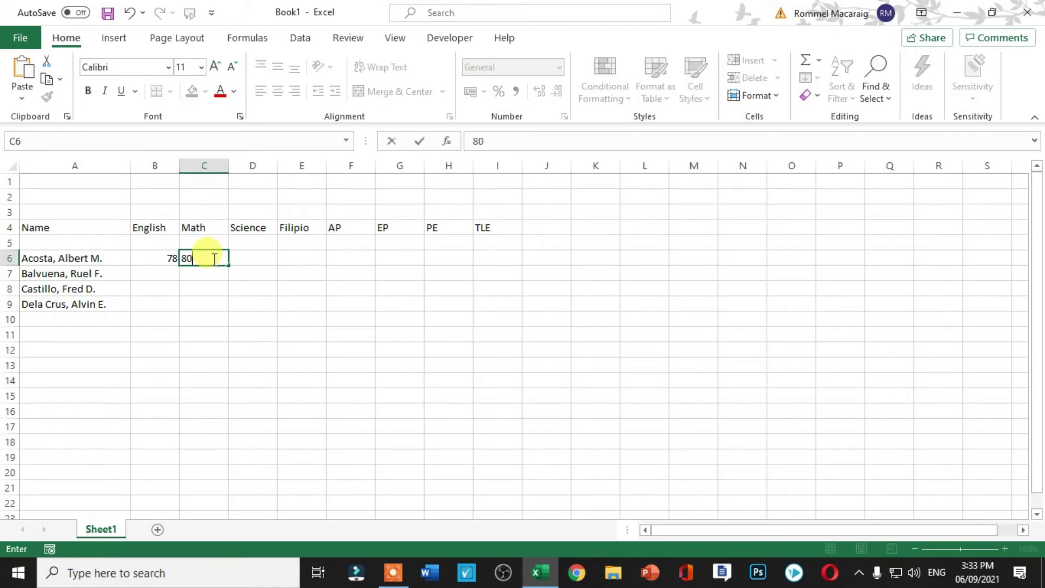
left_click(254, 256)
type("78")
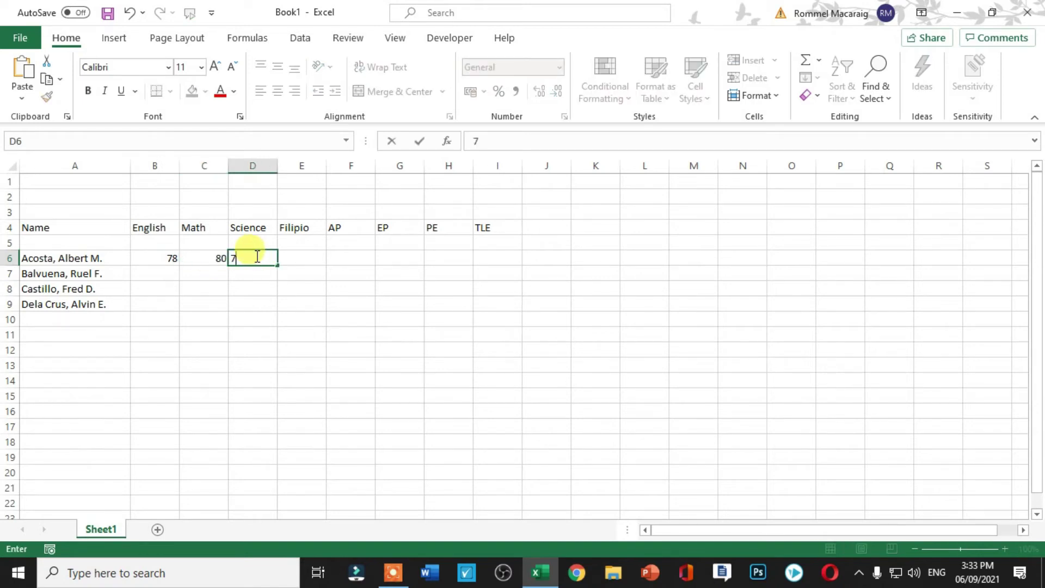
left_click(310, 255)
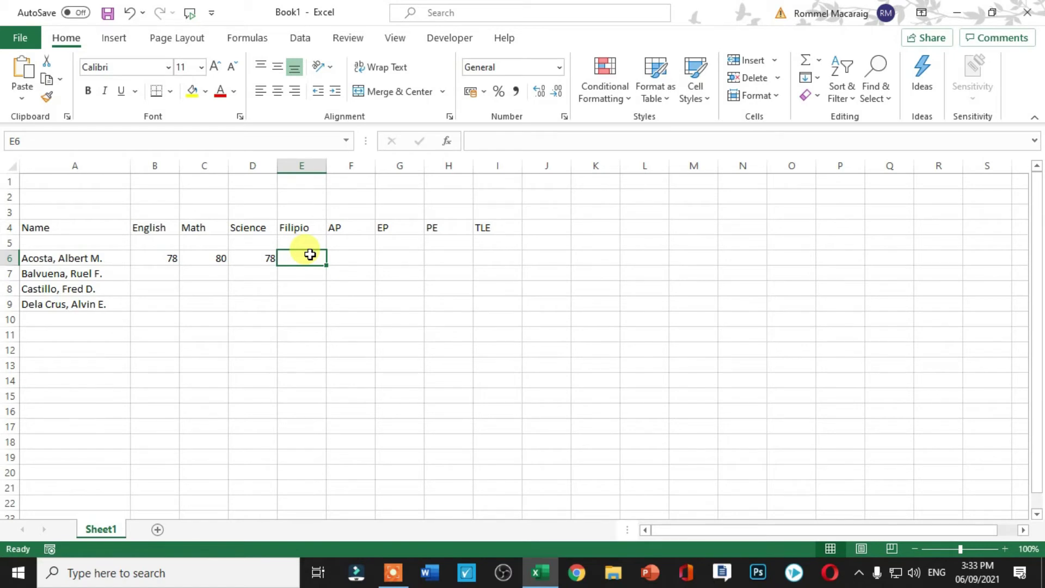
type("85")
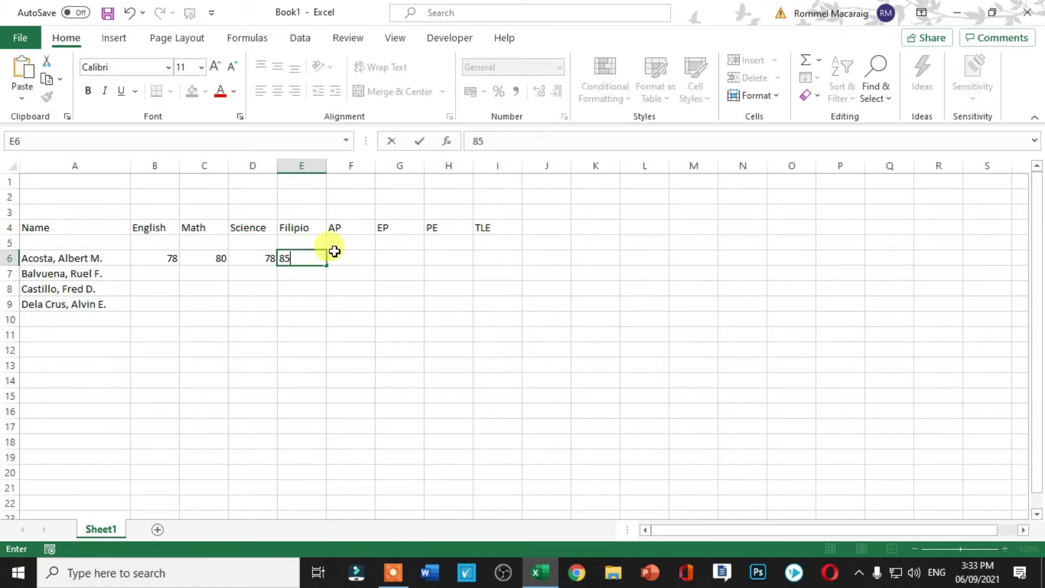
Enter 78, 84, 83 and 82 in F6:I6 for AP, EP, PE and TLE.
left_click(343, 259)
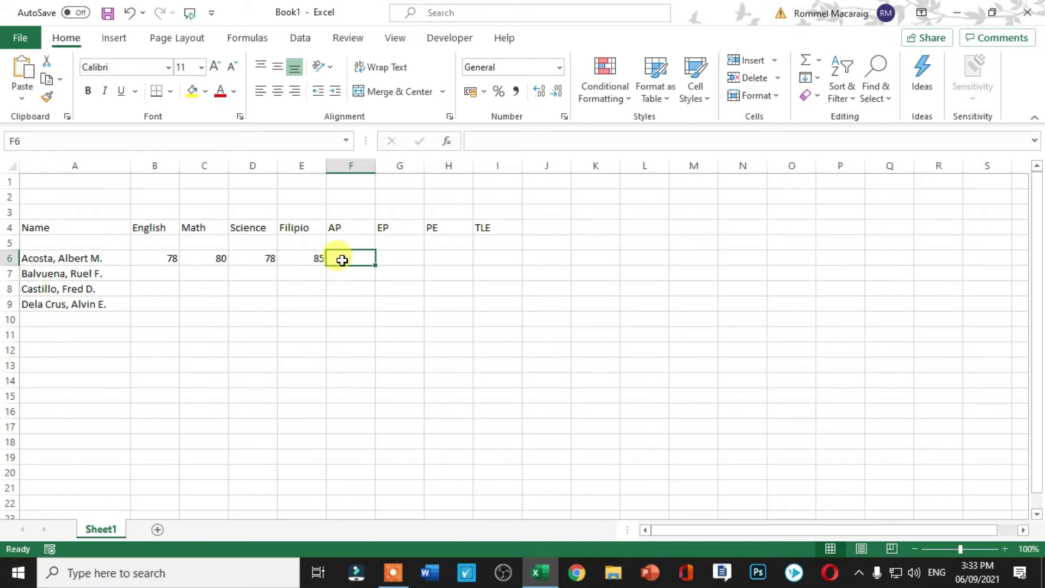
type("78")
left_click(385, 257)
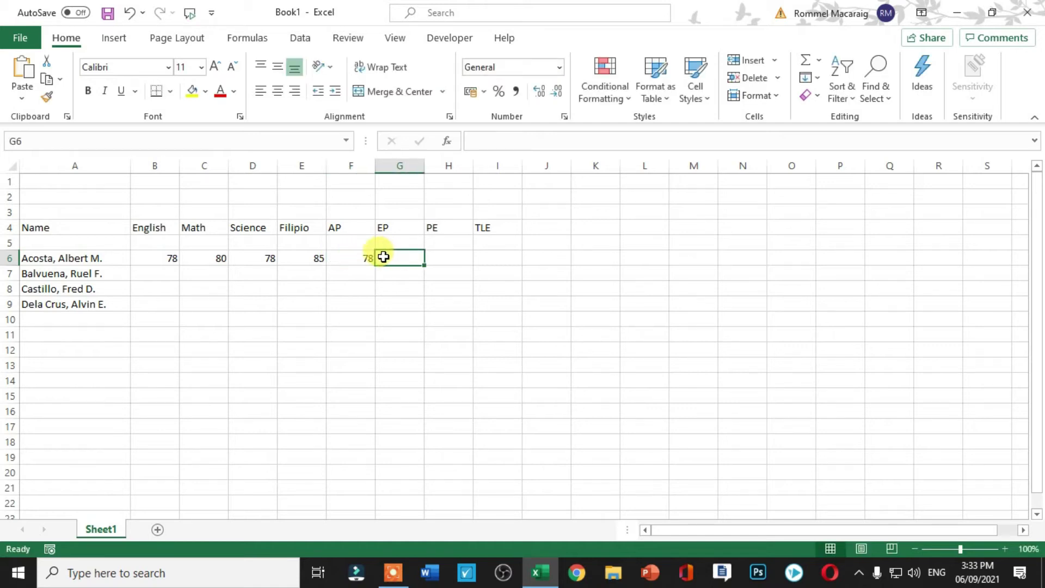
type("84")
left_click(444, 261)
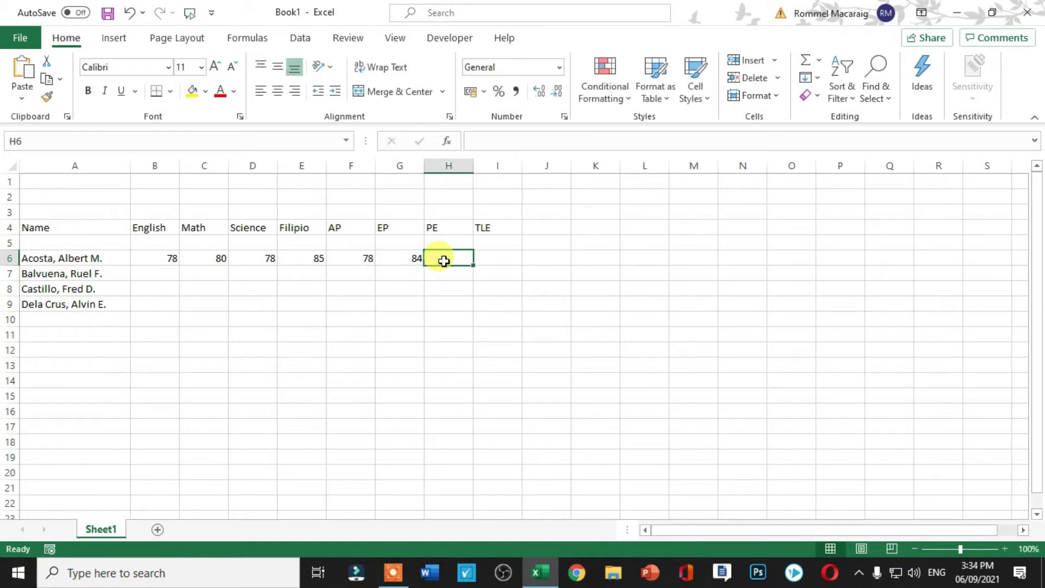
type("83")
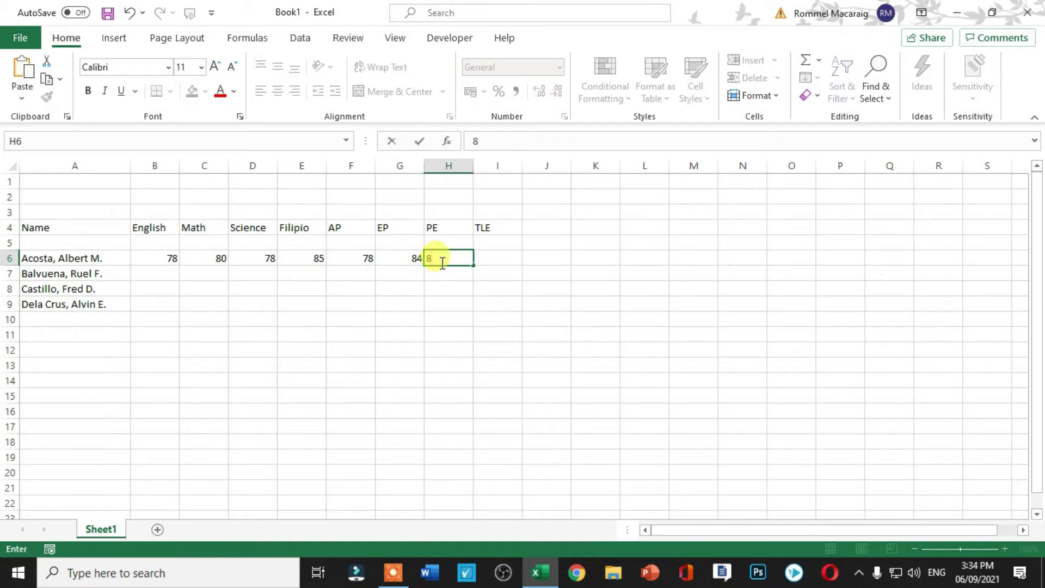
left_click(489, 256)
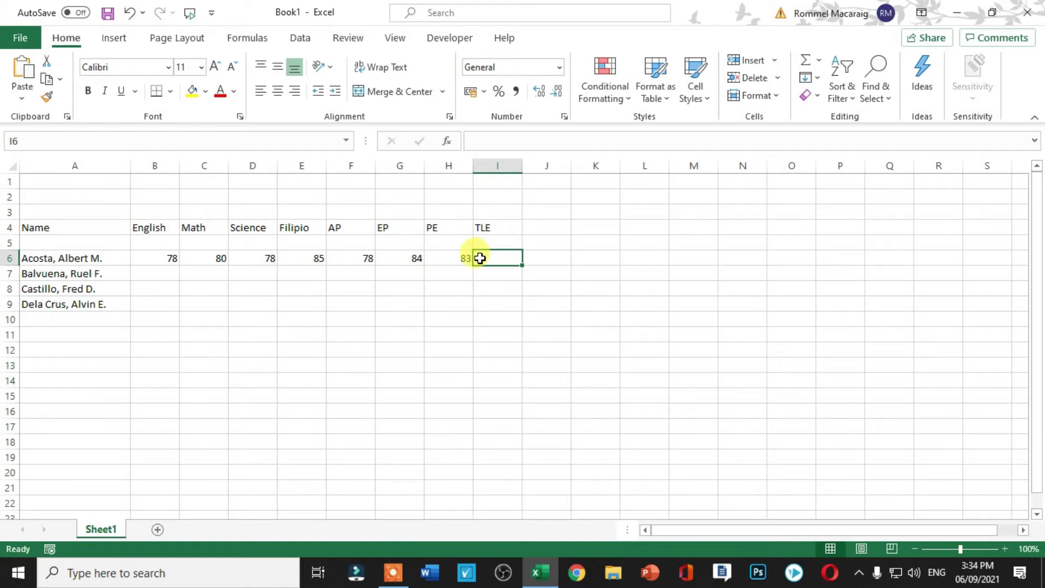
type("82")
left_click(503, 315)
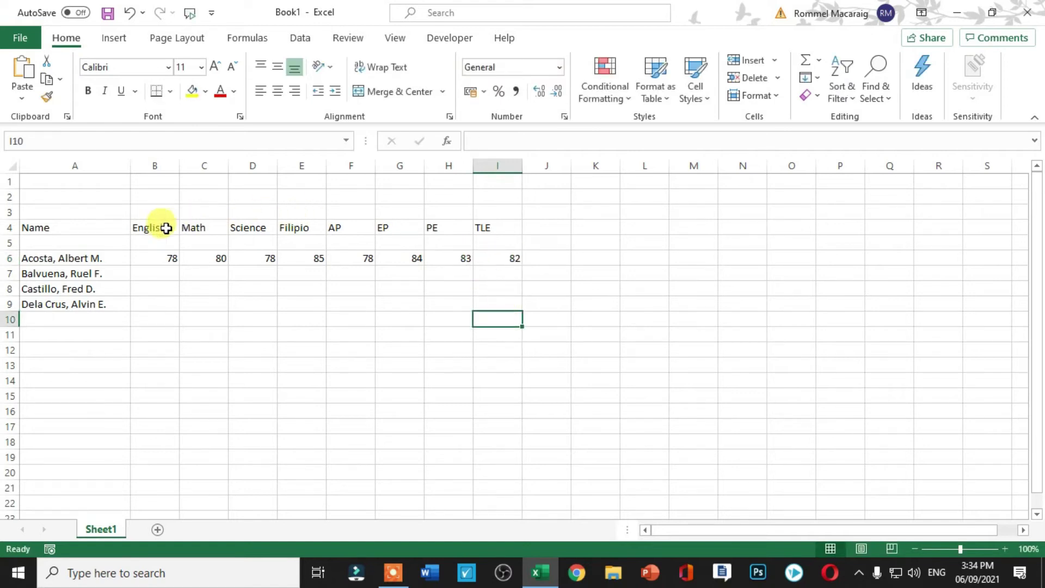
Add the heading Average in cell J4.
left_click(545, 225)
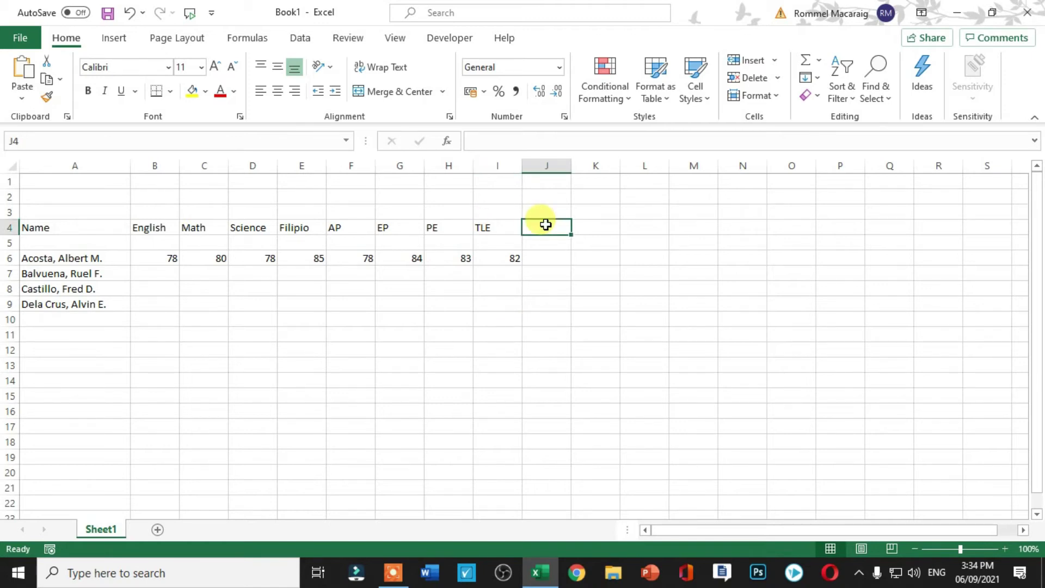
type("Average")
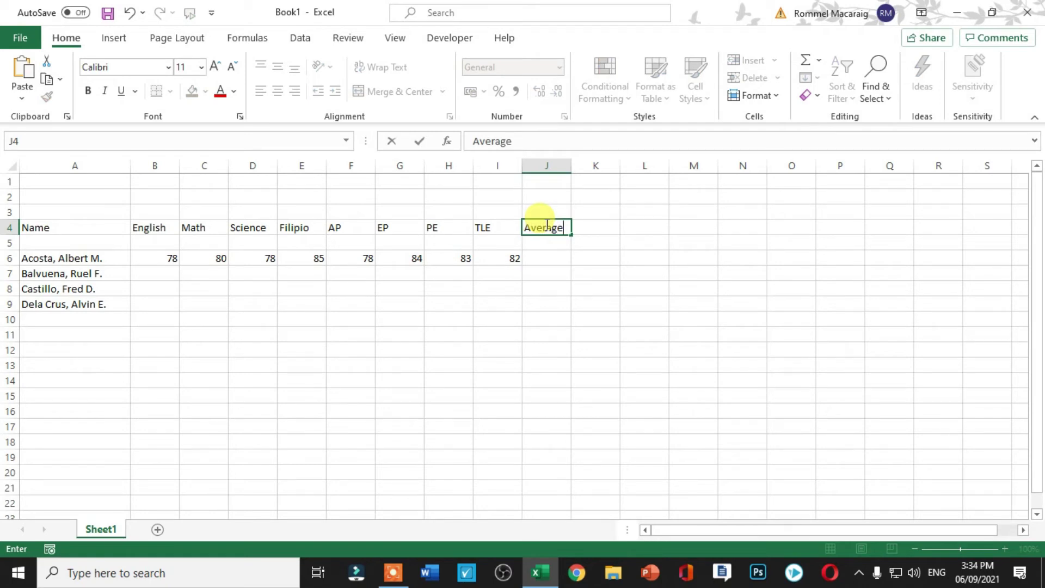
left_click(551, 256)
Try an =B6:I6 formula in J6, delete the spilled result, and select B6:J6.
type("=")
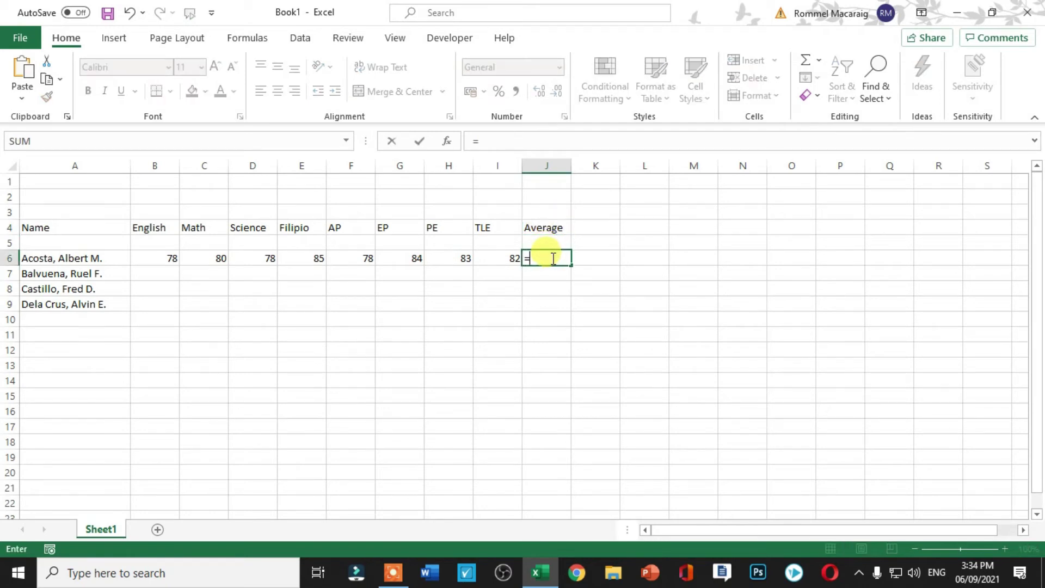
left_click_drag(156, 257, 487, 259)
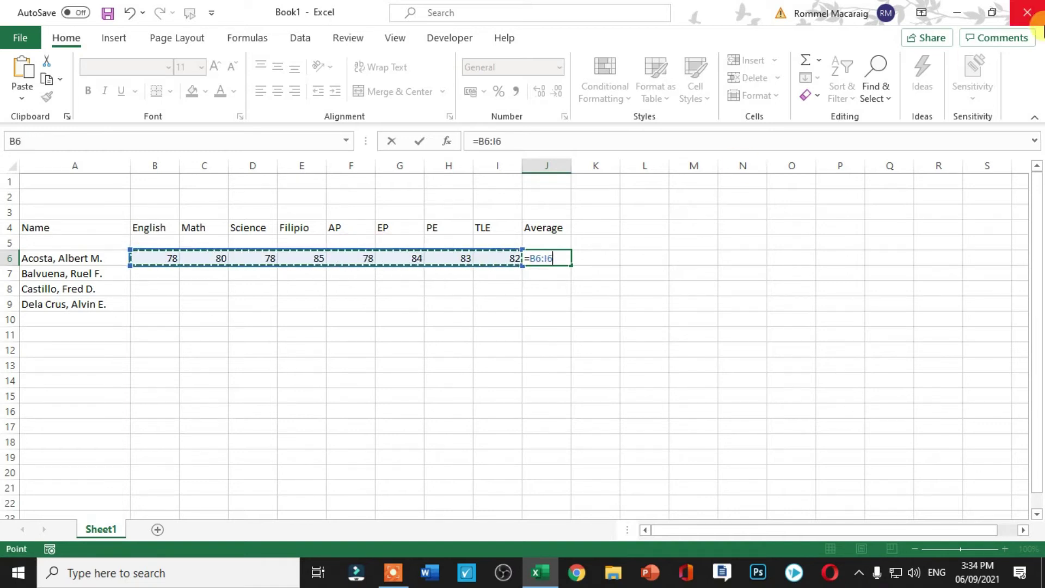
left_click(808, 61)
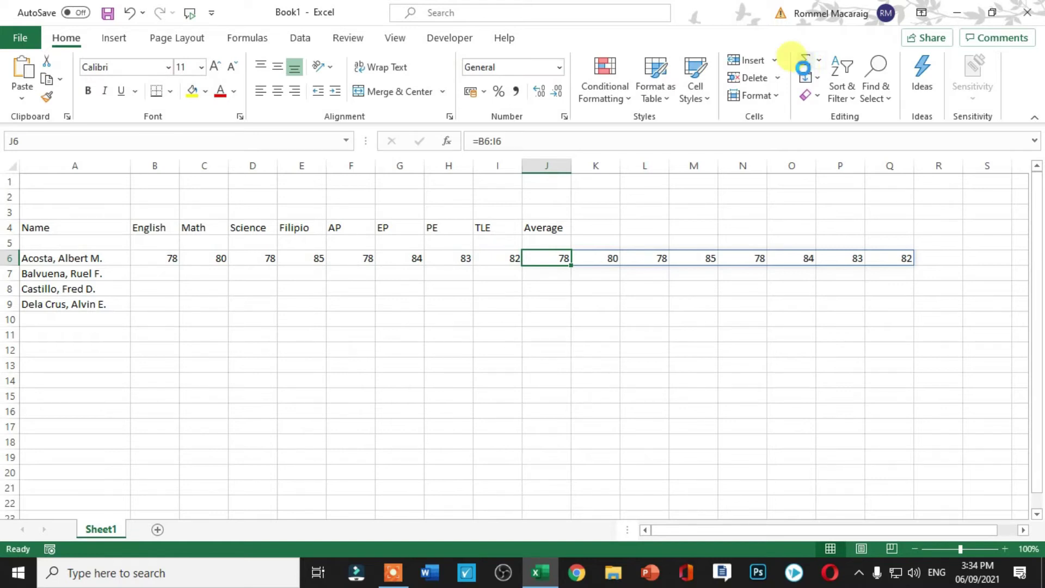
key("Delete")
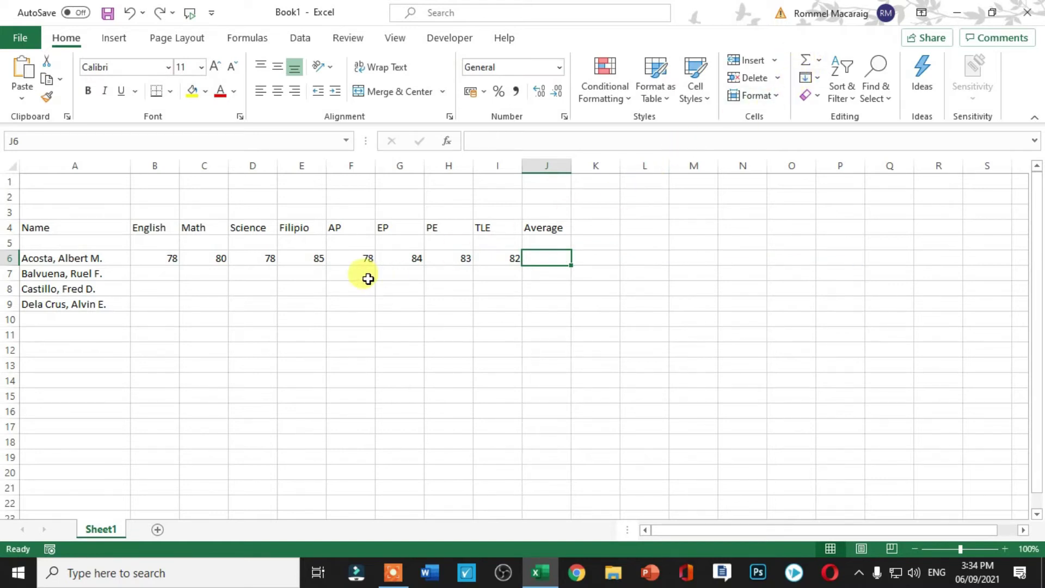
left_click_drag(147, 258, 544, 258)
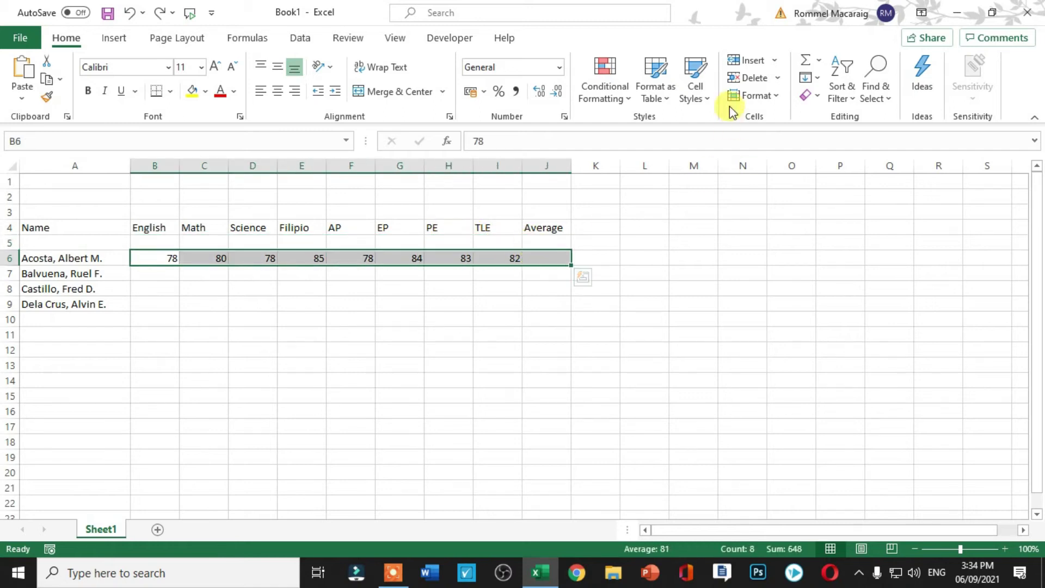
Total B6:J6 with AutoSum Sum, then clear the result from J6.
left_click(818, 62)
left_click(836, 83)
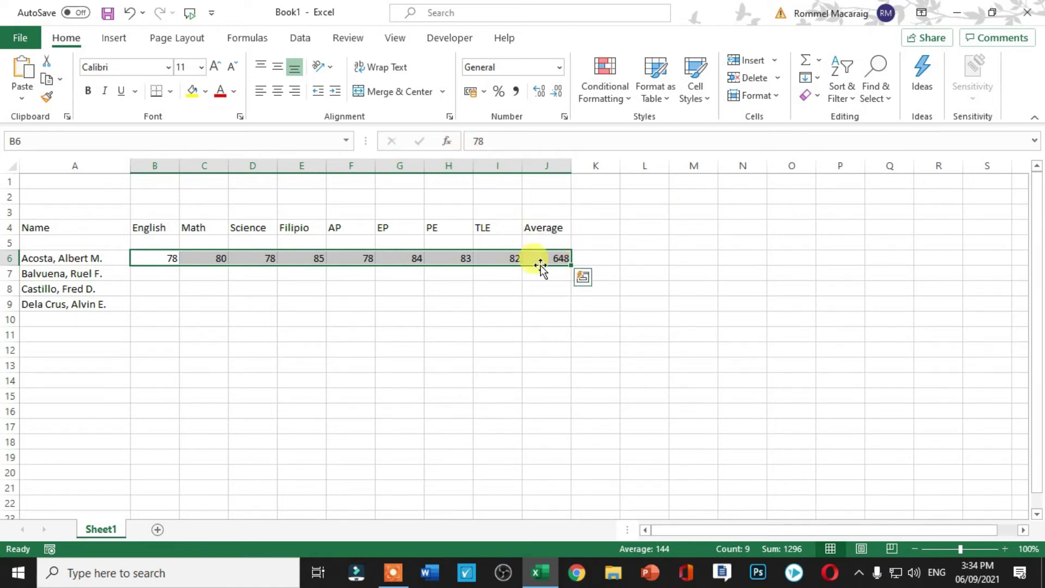
left_click(549, 258)
key("BackSpace")
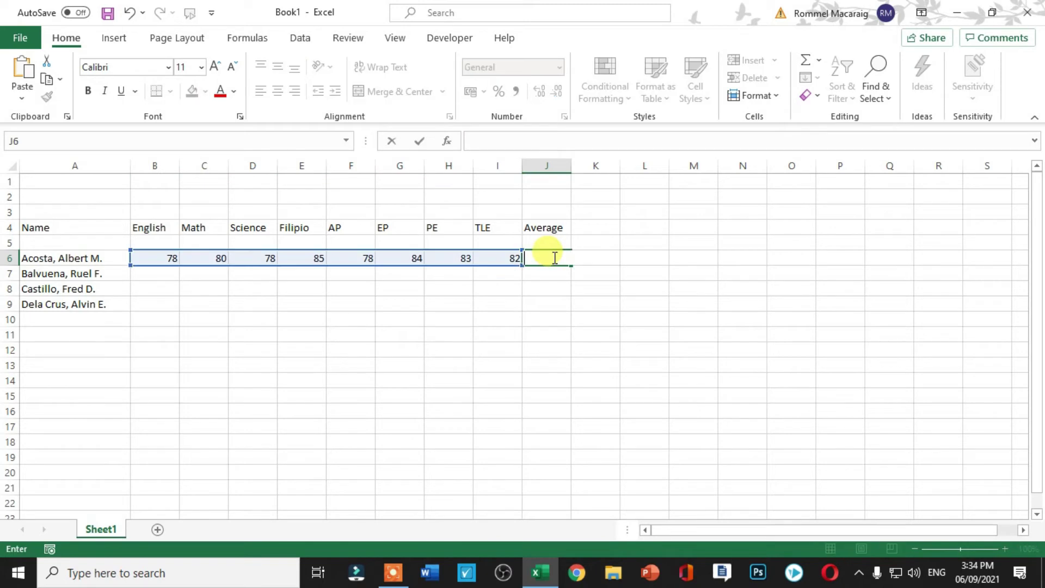
Attempt a sum( formula over the scores, then undo to restore 78 in B6.
type("sum")
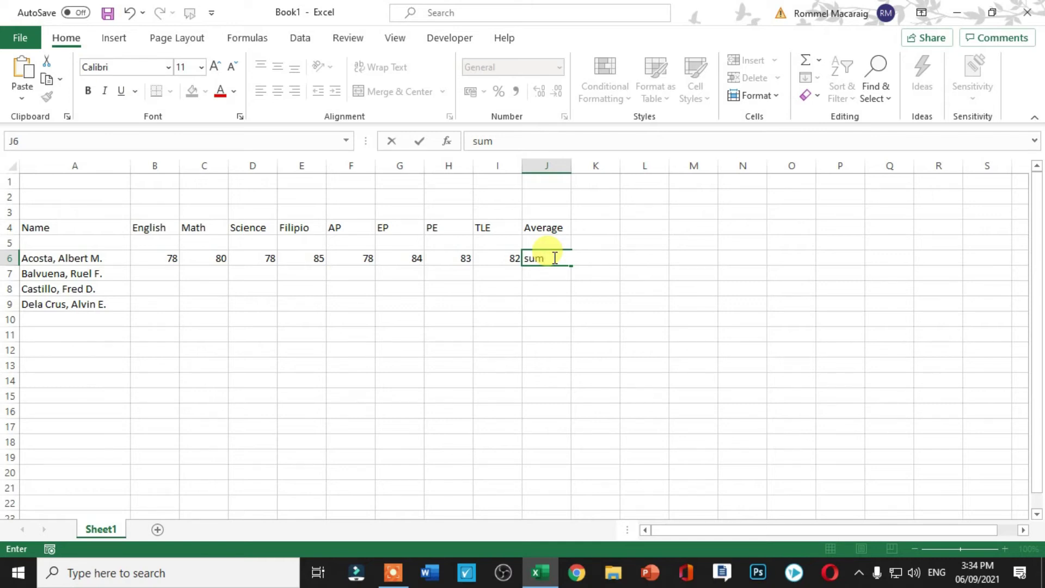
type("(")
left_click_drag(161, 260, 457, 259)
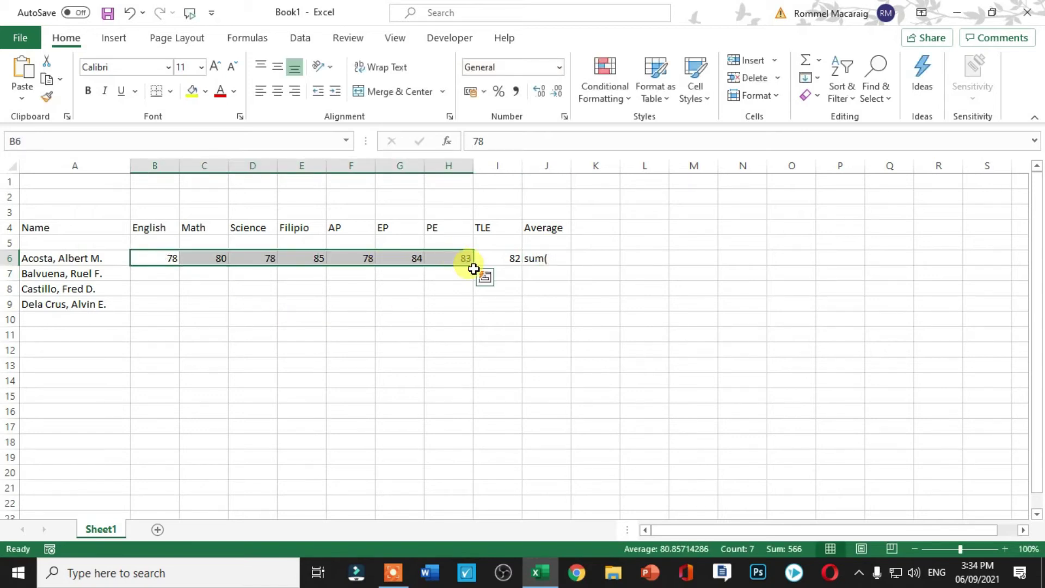
type(")")
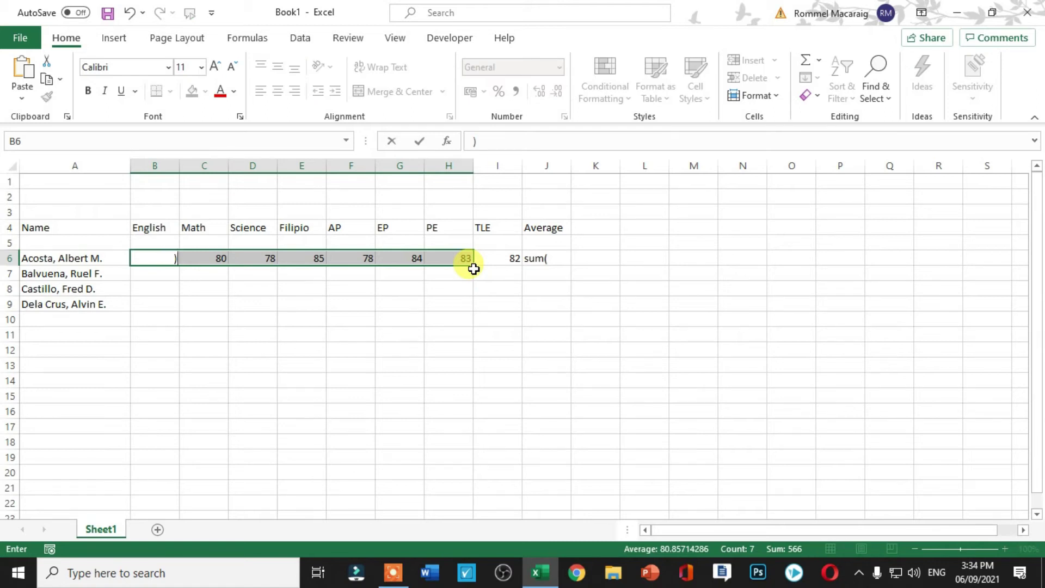
key("BackSpace")
left_click(454, 317)
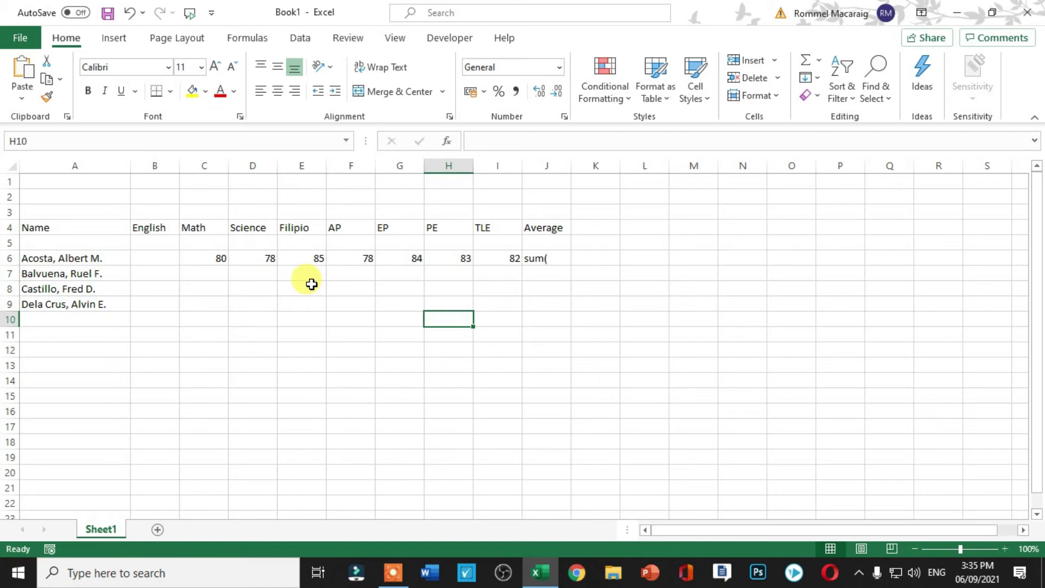
key("ctrl+z")
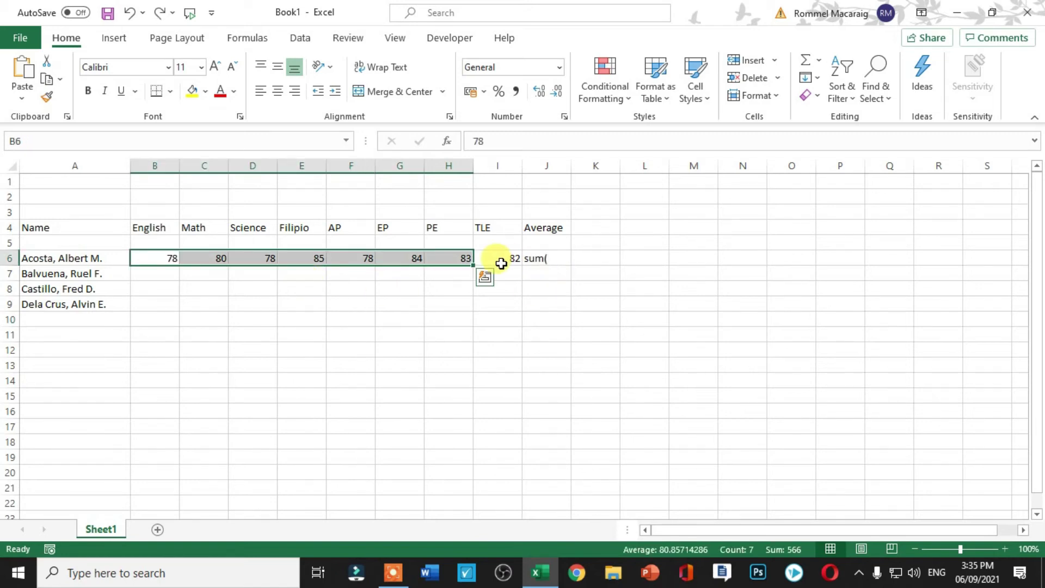
Cancel the accidental edit keeping 82 in I6, and restart J6 as =sum(.
left_click(499, 262)
key("BackSpace")
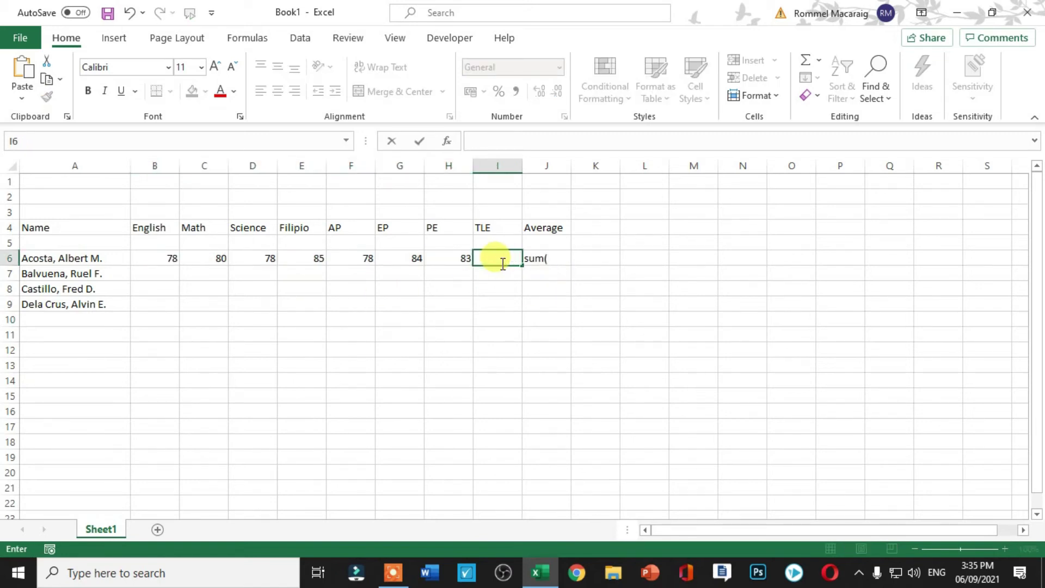
key("Escape")
left_click(535, 258)
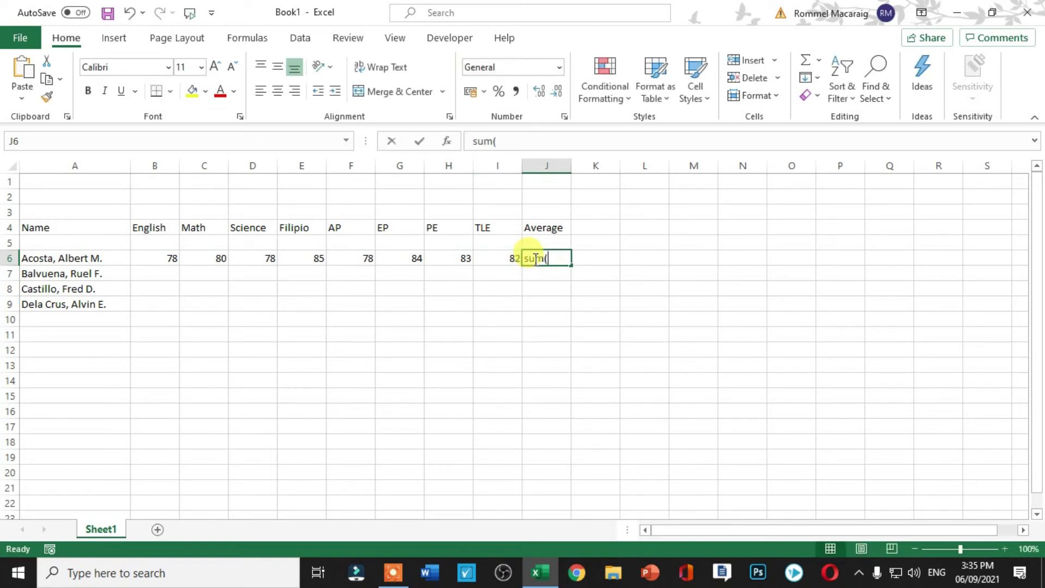
key("BackSpace")
type("=")
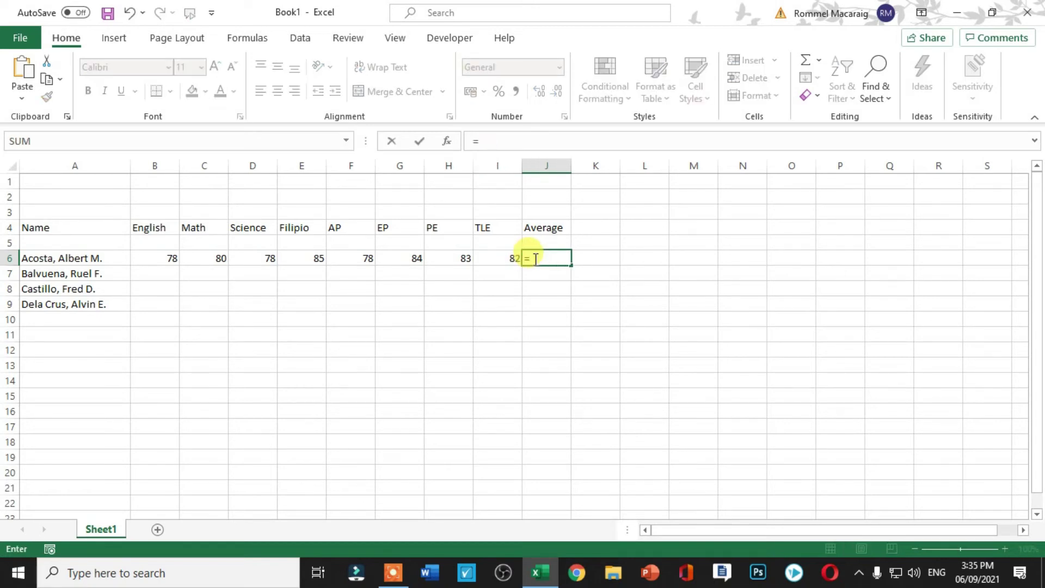
type("sum")
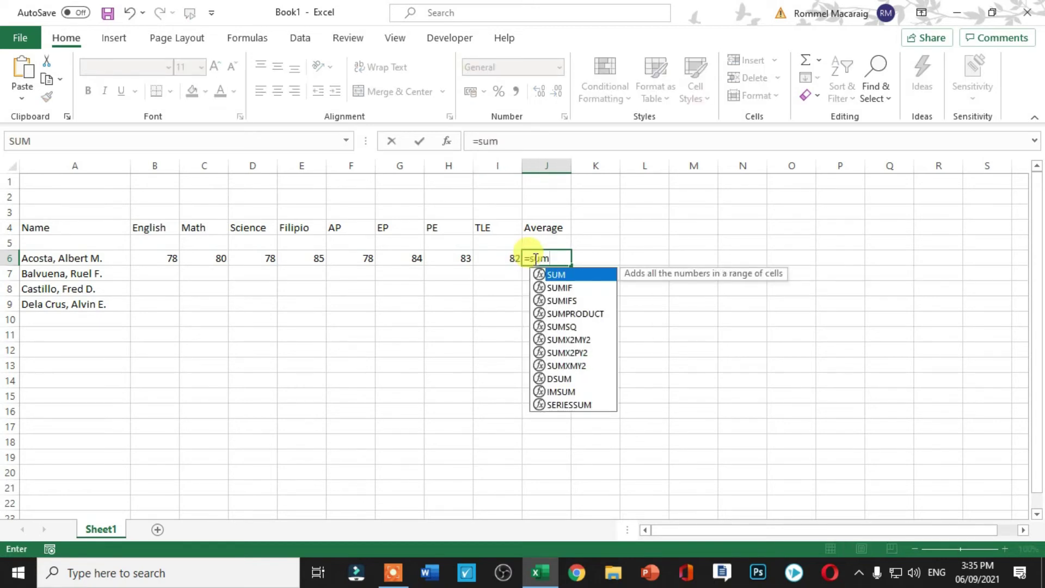
type("(")
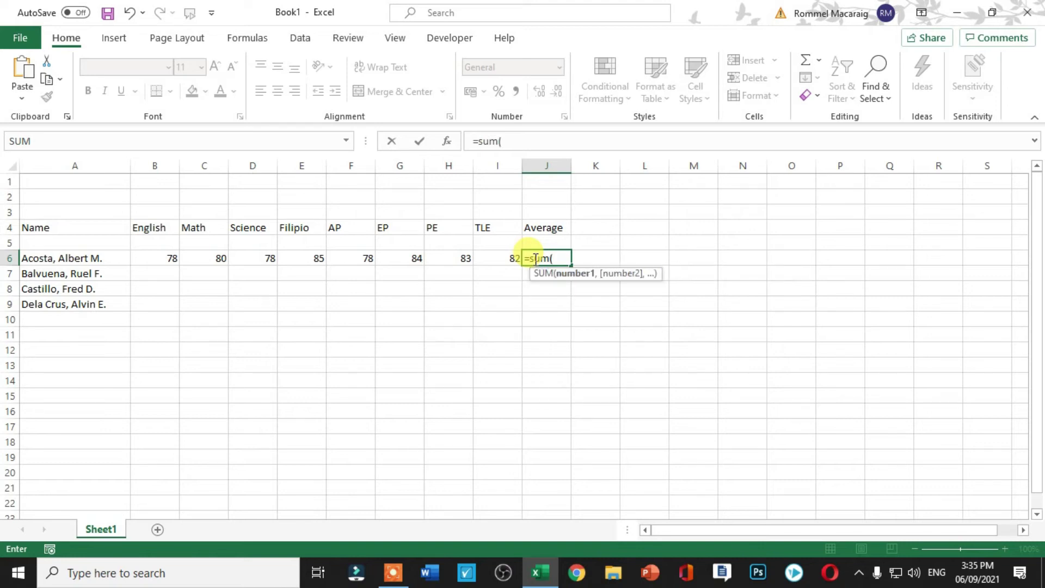
Complete J6's formula as =SUM(B6:I6)/8, giving an average of 81.
left_click_drag(171, 259, 494, 259)
type(")")
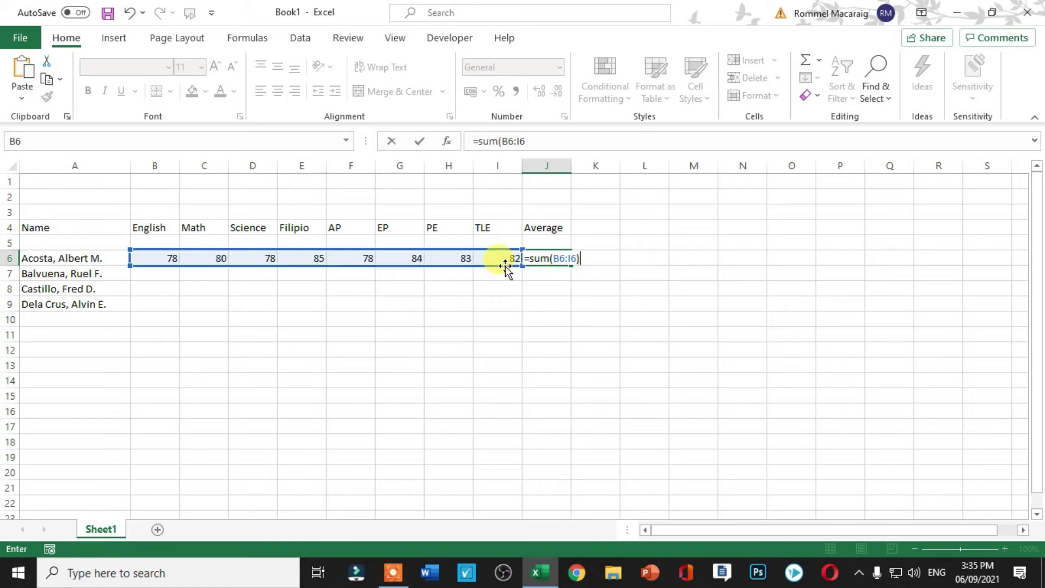
type("/8")
key("Return")
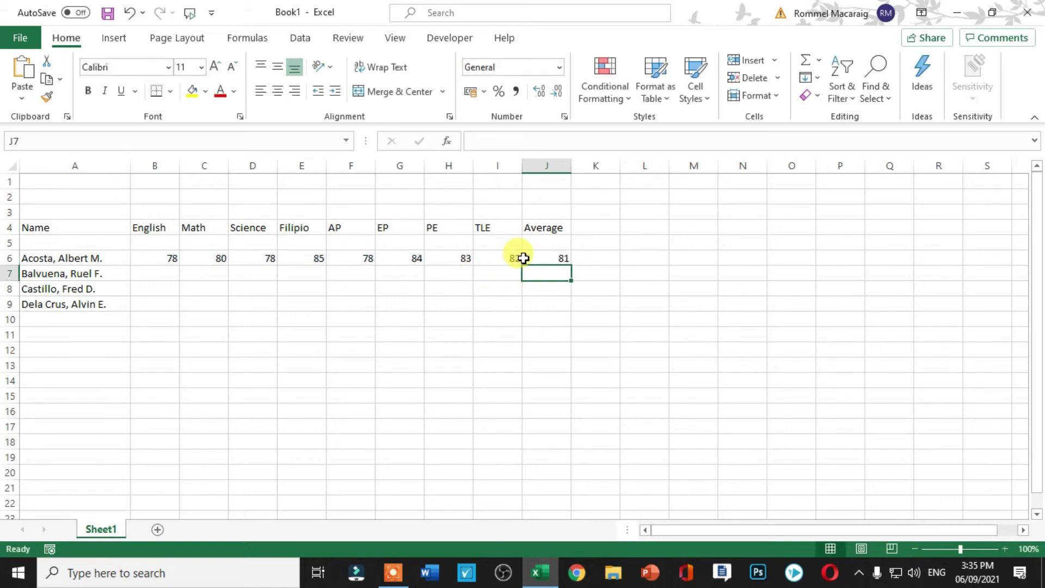
Copy the J6 average formula down through J9.
left_click(546, 256)
left_click_drag(571, 265, 569, 320)
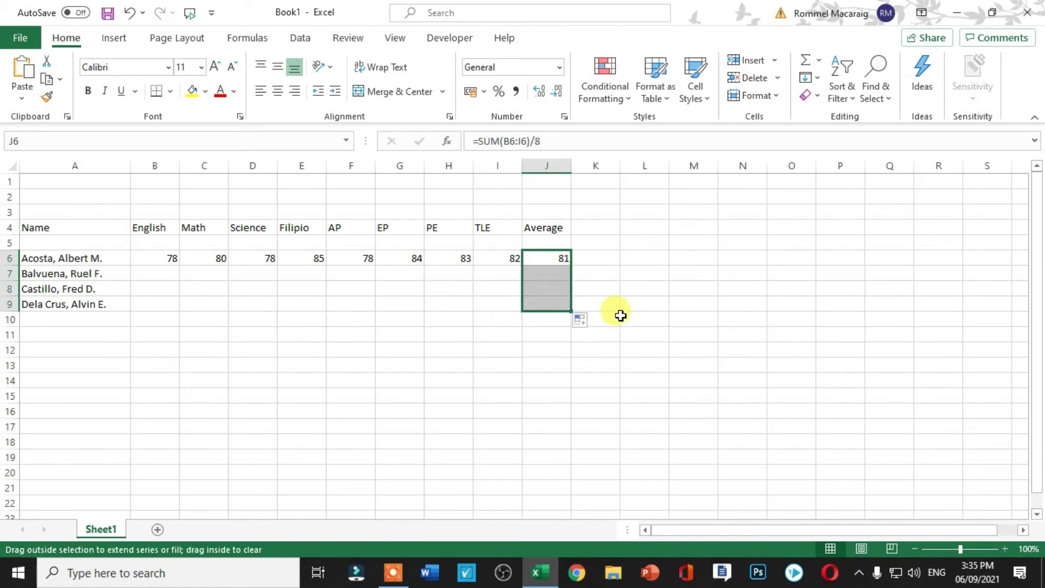
left_click(690, 304)
left_click(174, 257)
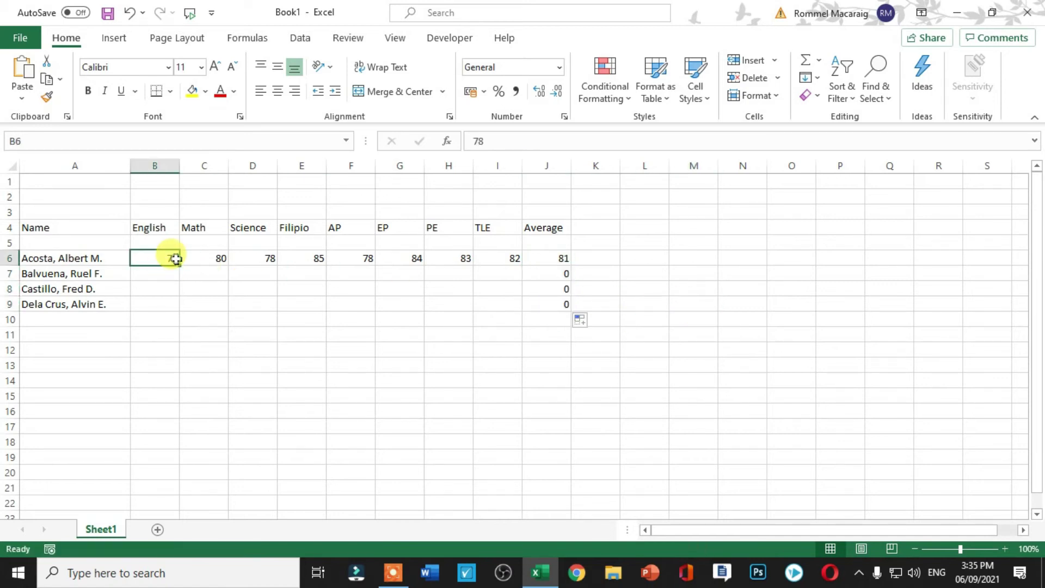
left_click(167, 273)
Enter 88, 78, 86 and 78 in B7:E7 for the second student.
type("8")
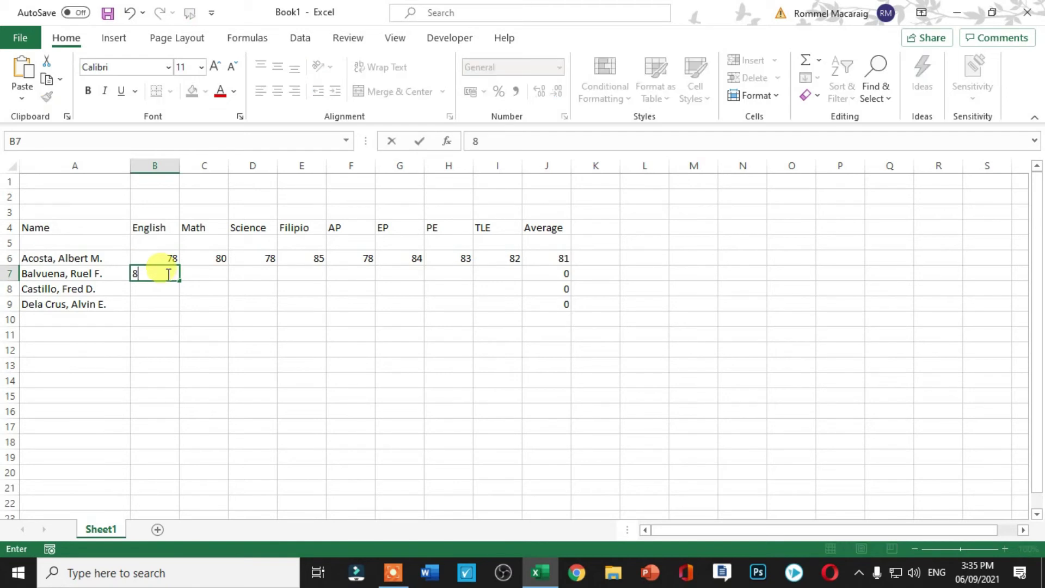
type("8")
left_click(205, 275)
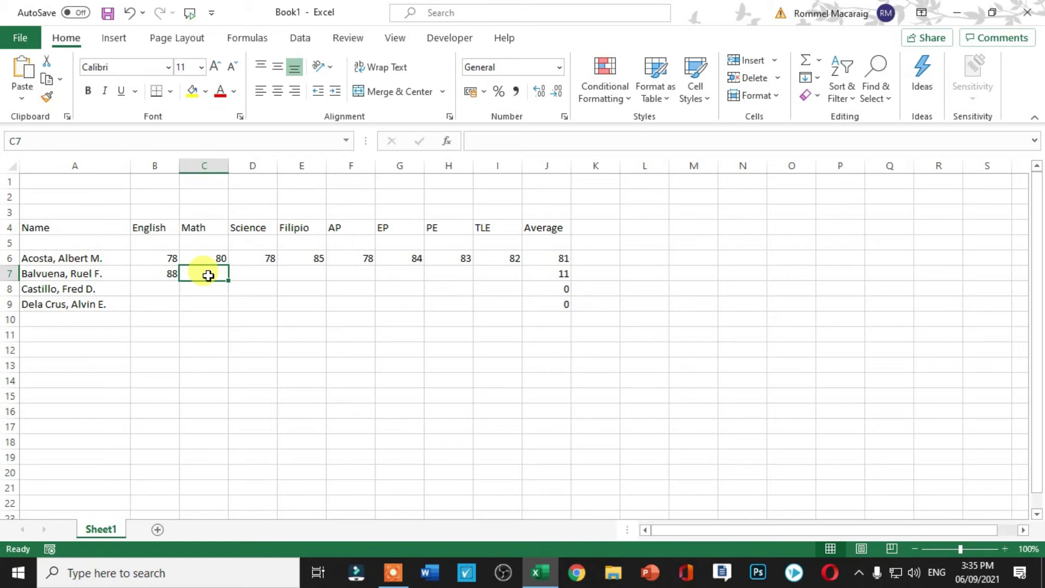
type("78")
left_click(249, 275)
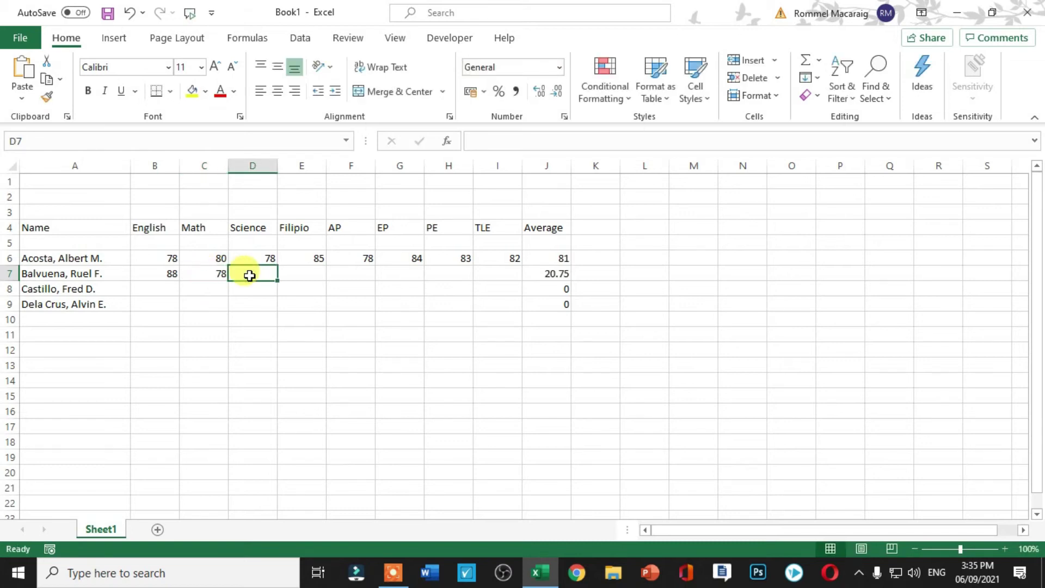
type("86")
left_click(291, 272)
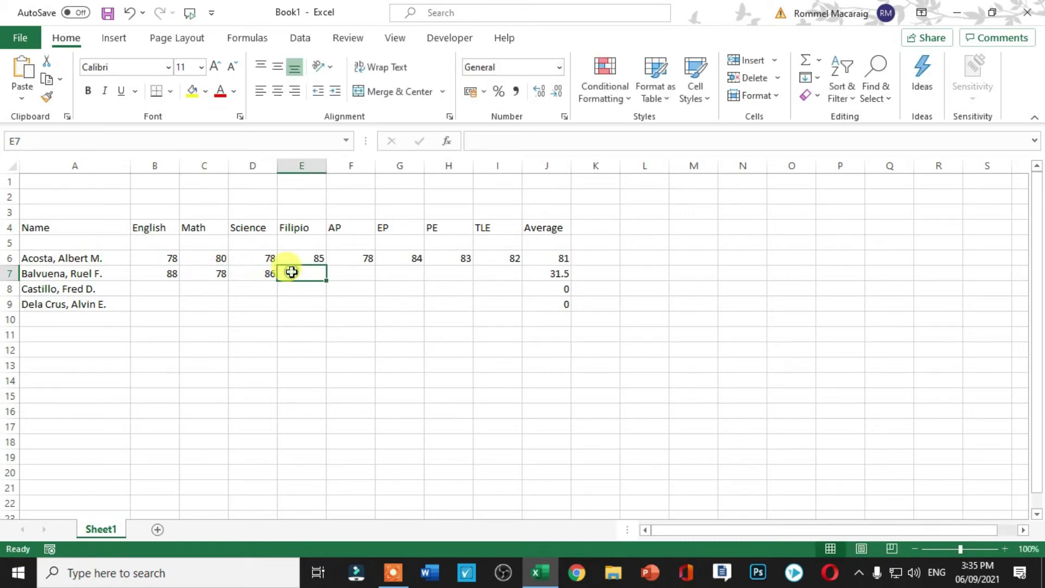
type("78")
left_click(334, 274)
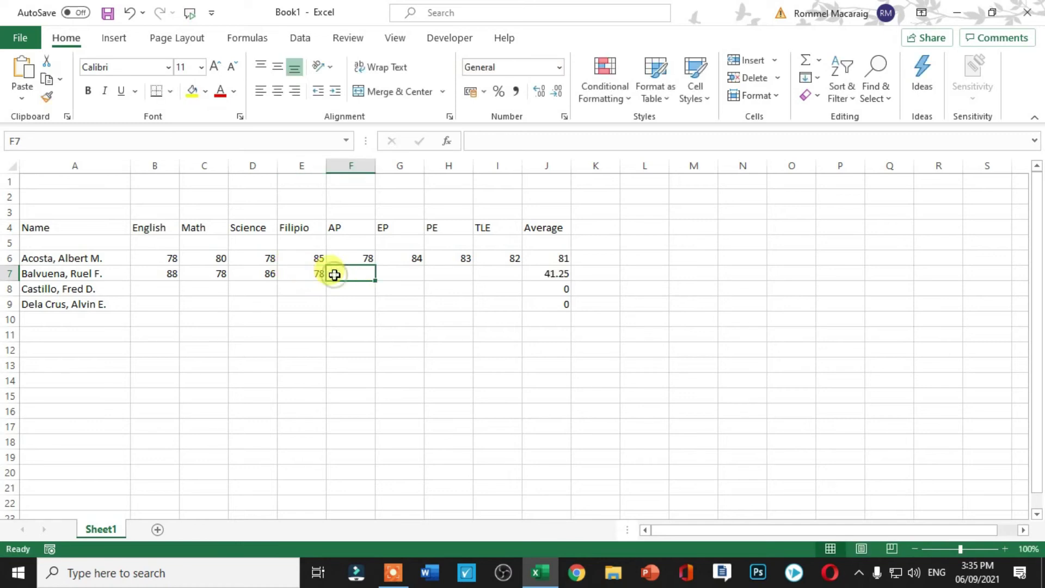
Enter 83, 76, 80 and 82 in F7:I7, making J7 average 81.375.
type("8")
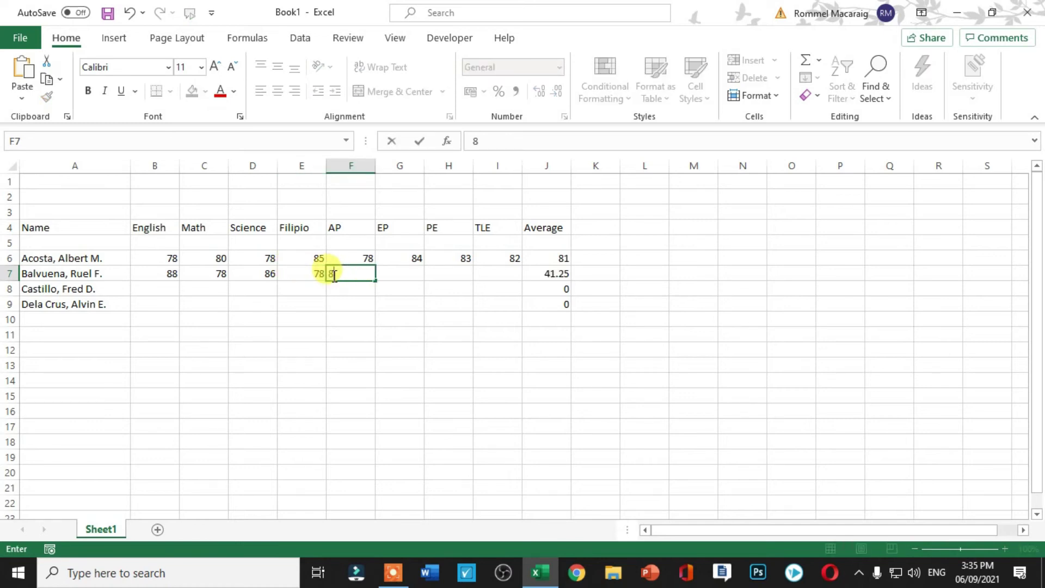
type("3")
left_click(398, 273)
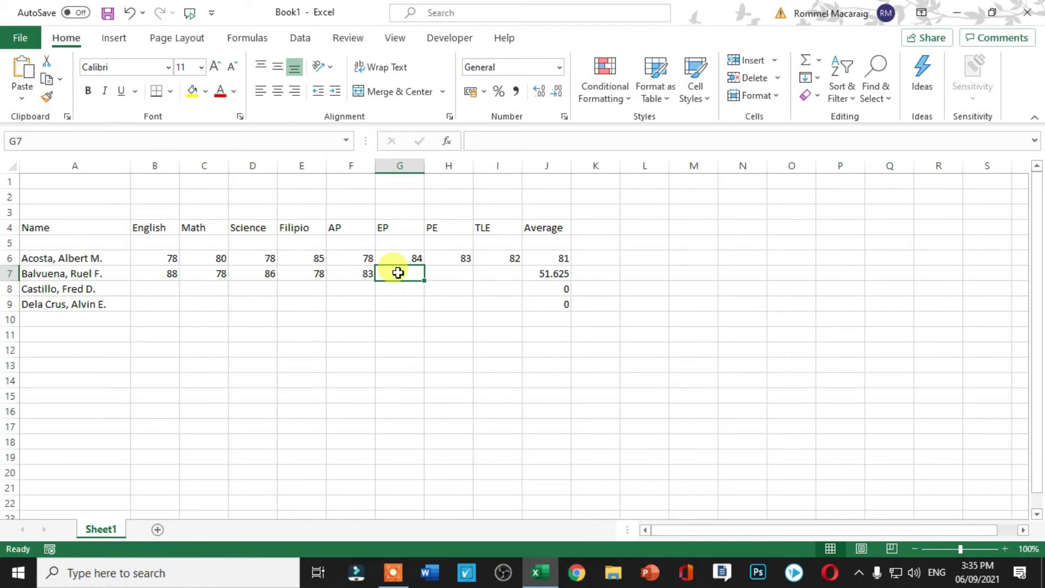
type("76")
left_click(441, 273)
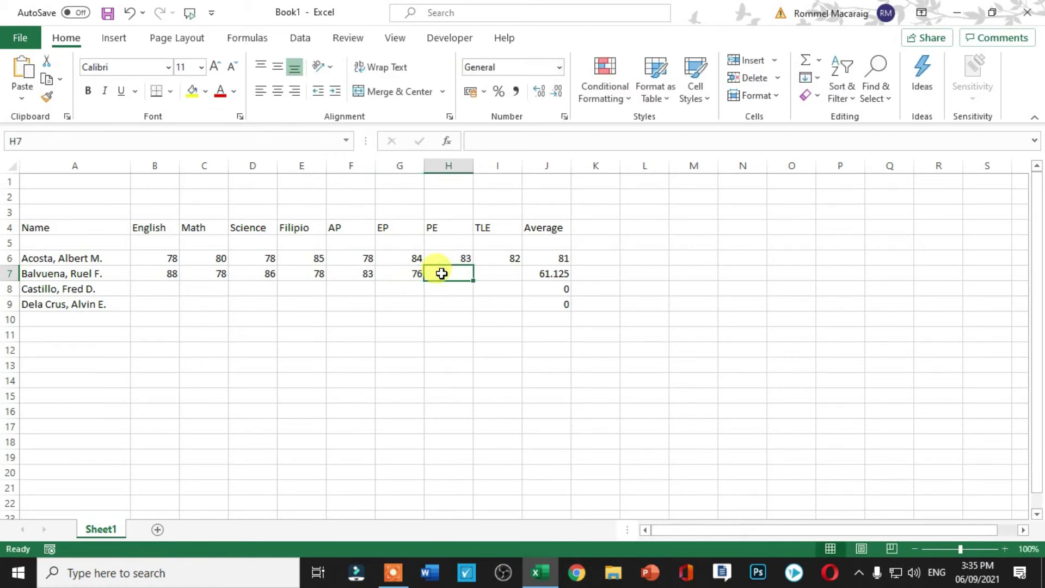
type("80")
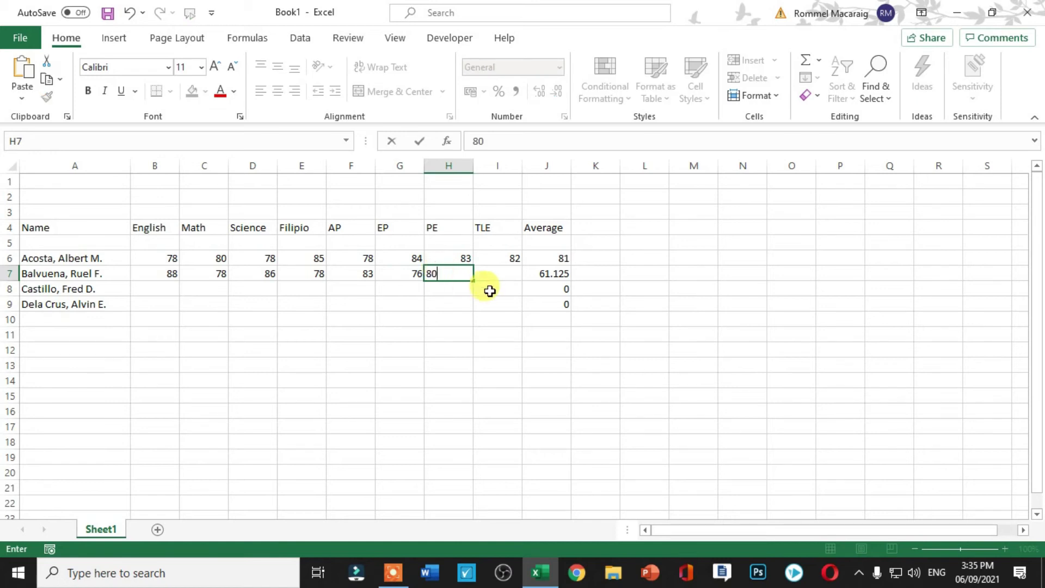
left_click(489, 278)
type("82")
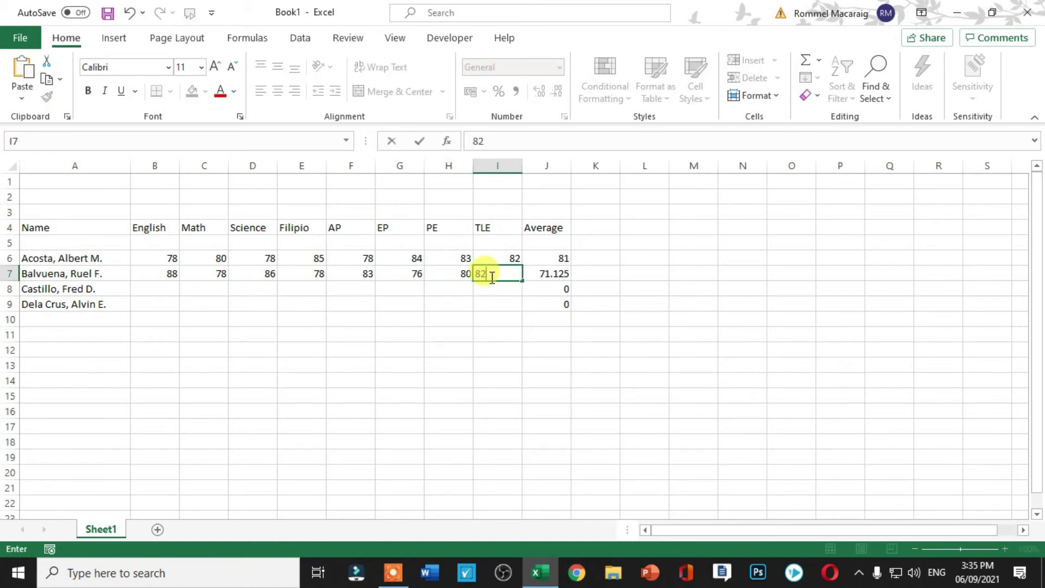
left_click(479, 333)
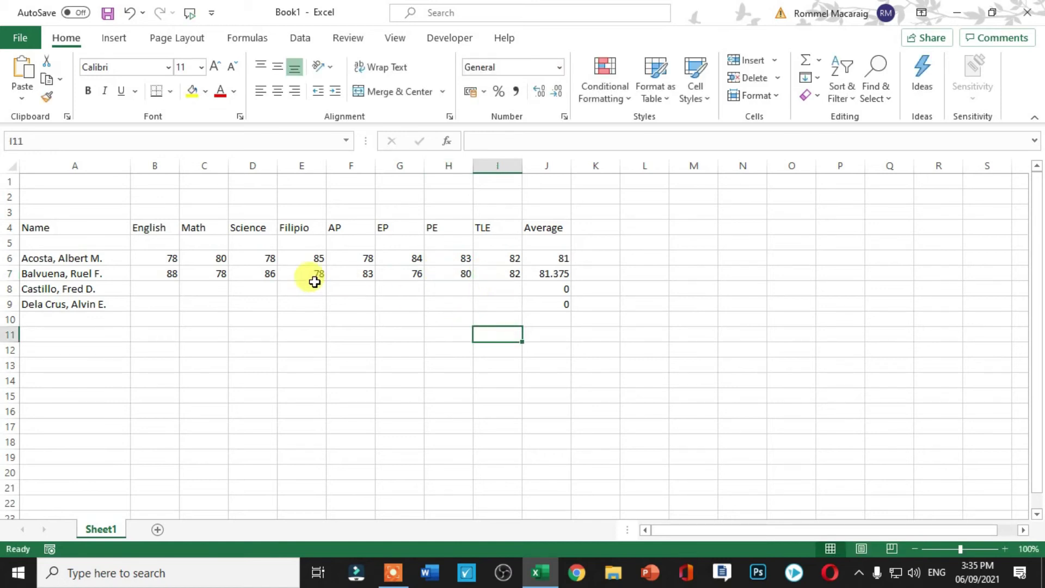
left_click_drag(168, 275, 489, 275)
Copy row 7's scores into rows 8 and 9 starting at B8 and B9.
key("ctrl+c")
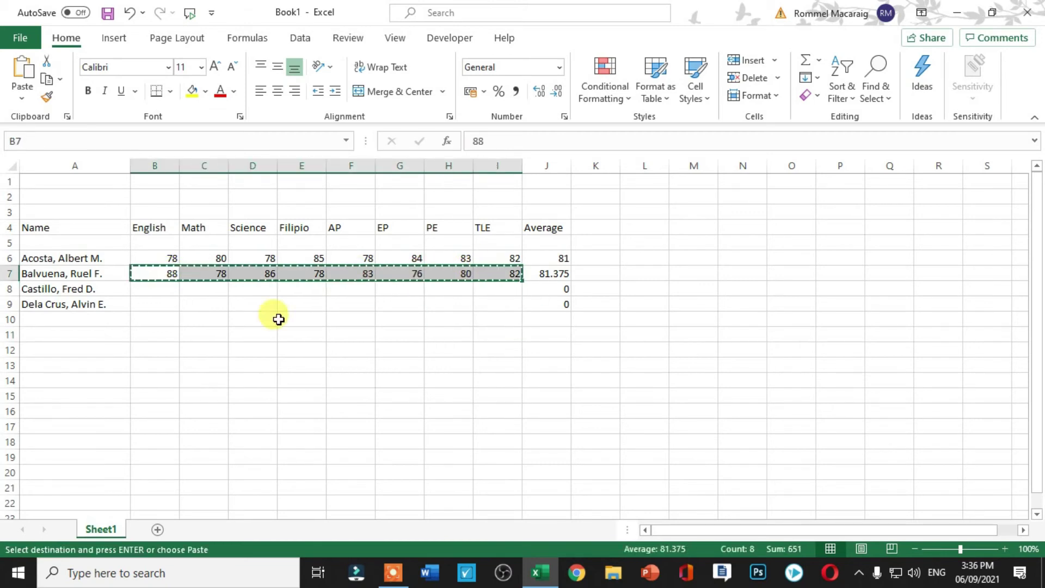
left_click(154, 291)
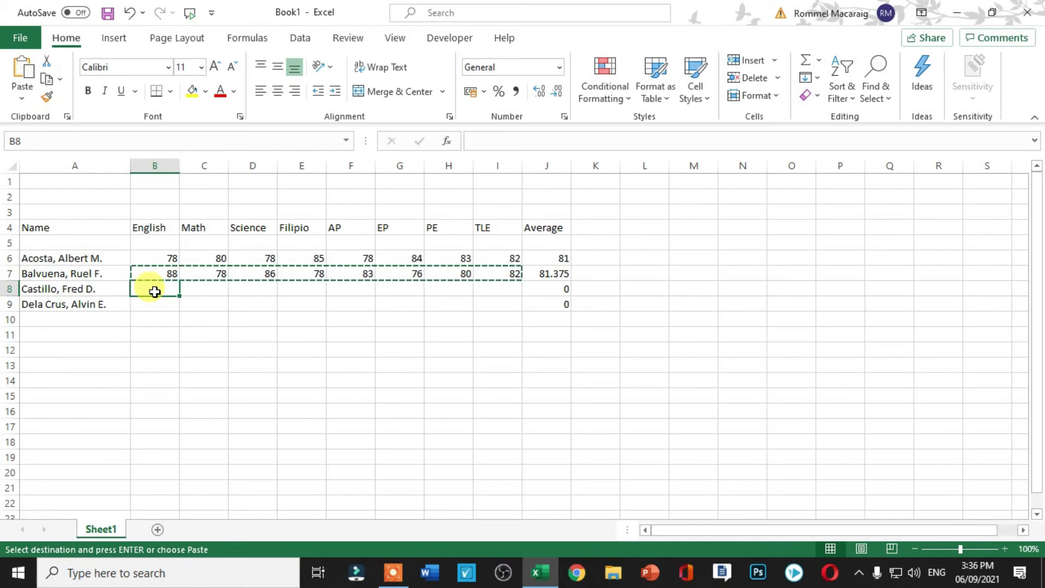
key("ctrl+v")
left_click(156, 306)
key("ctrl+v")
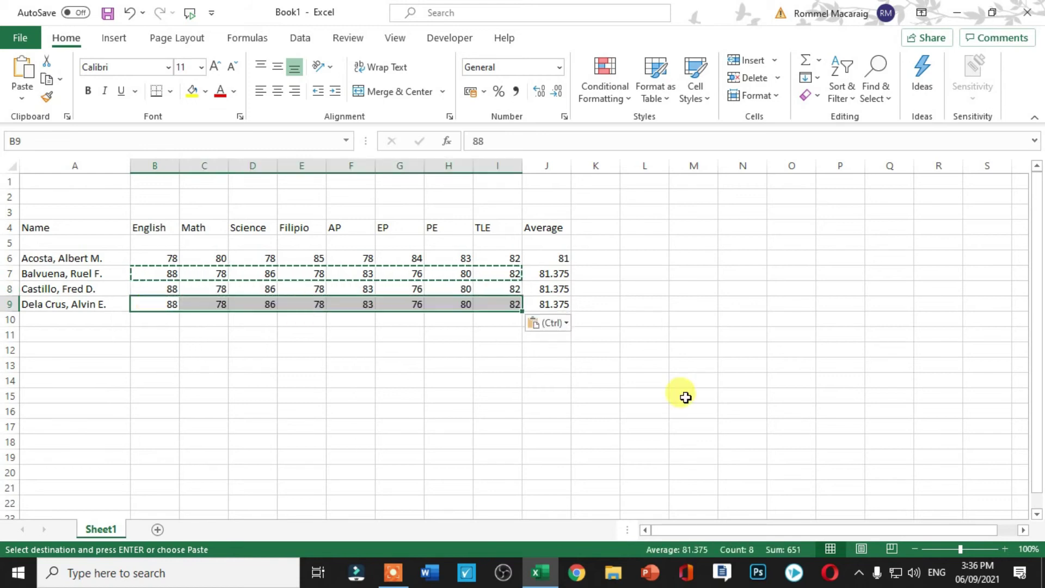
Clear the first student's English score in B6, dropping J6 to 71.25.
left_click(686, 395)
left_click(687, 287)
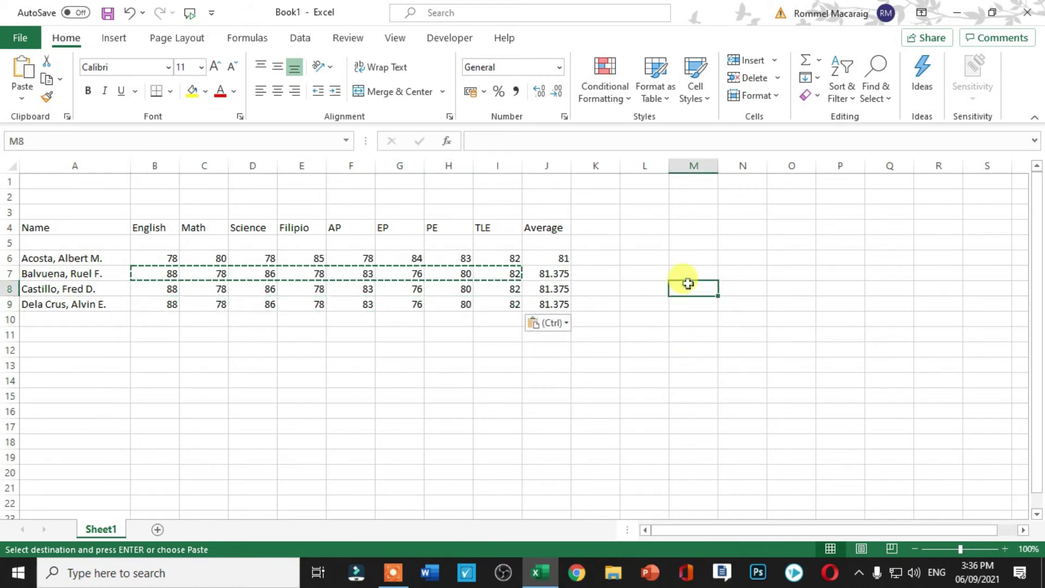
left_click(205, 332)
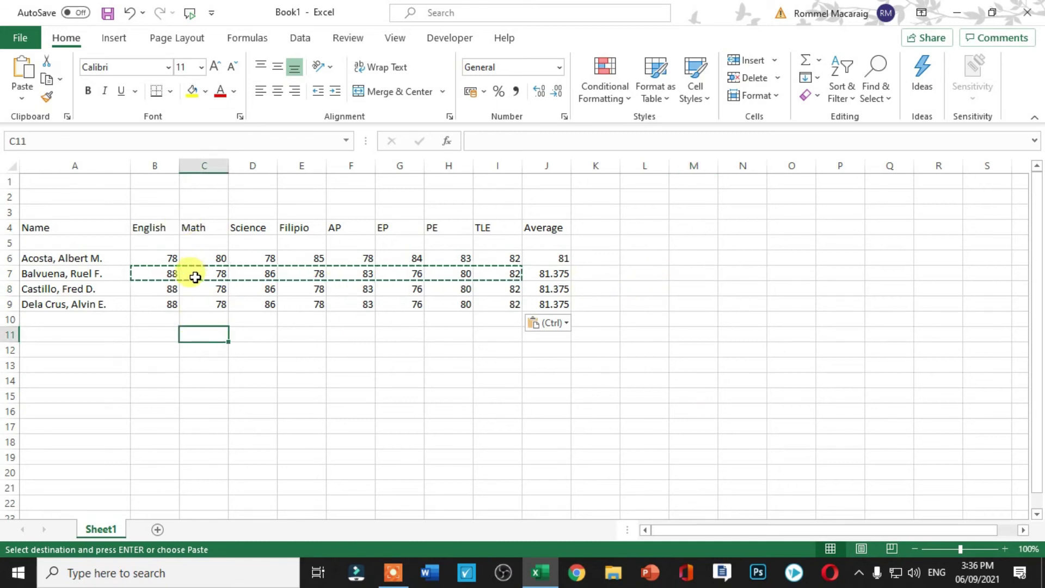
left_click(94, 318)
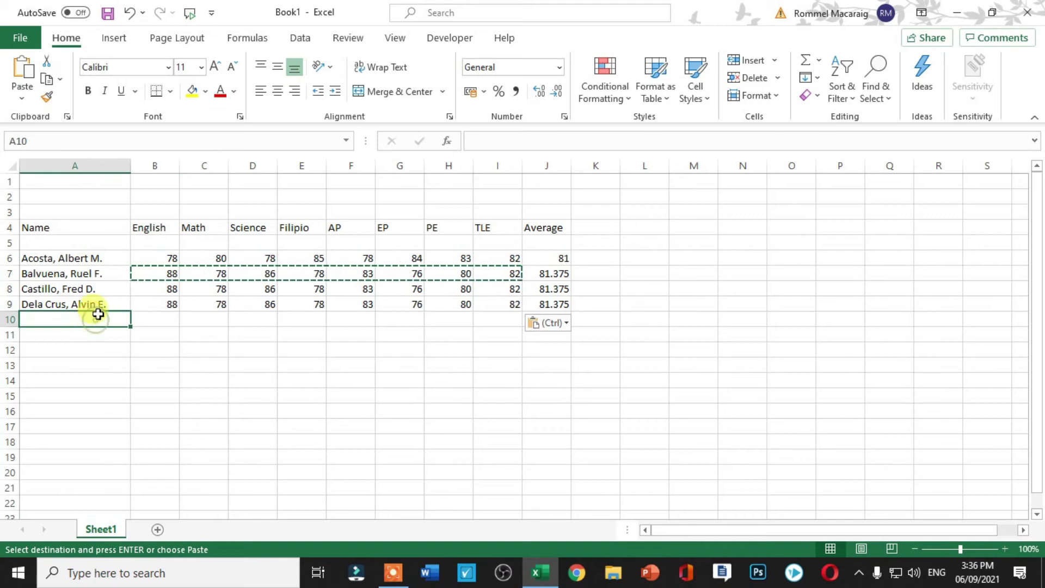
left_click(162, 254)
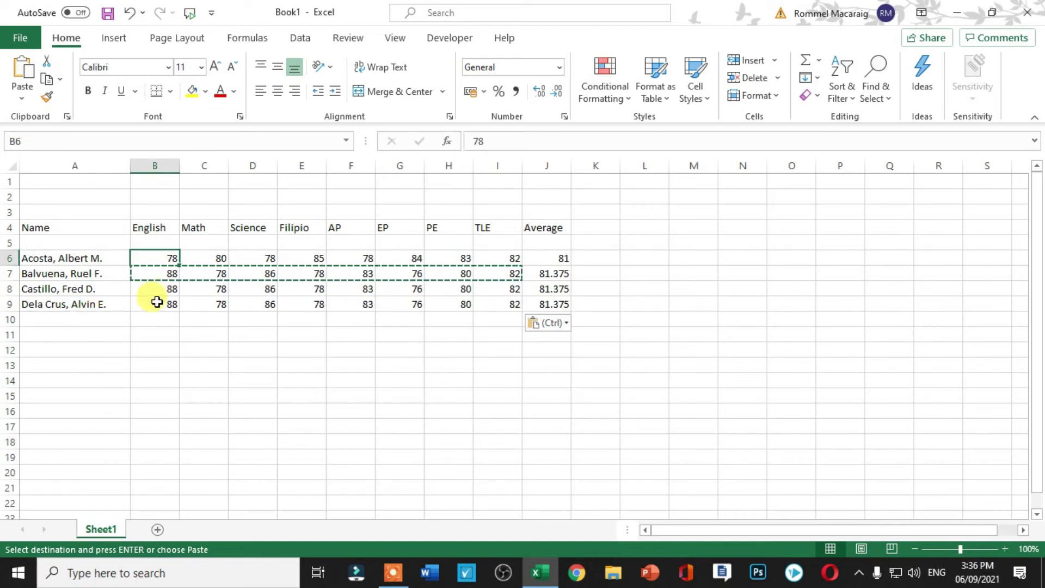
key("Delete")
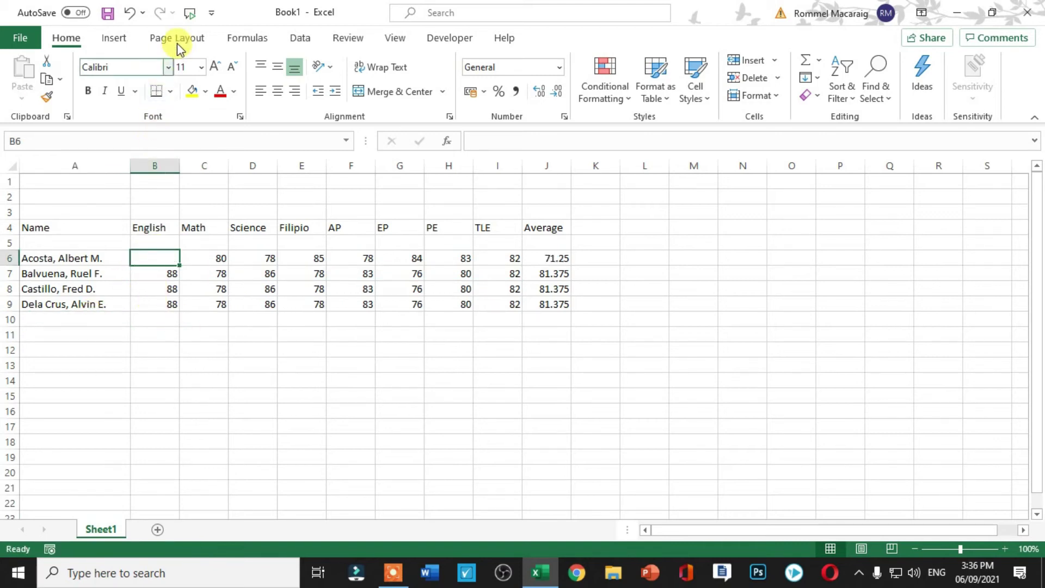
Open the Customize Quick Access Toolbar dropdown menu.
left_click(211, 14)
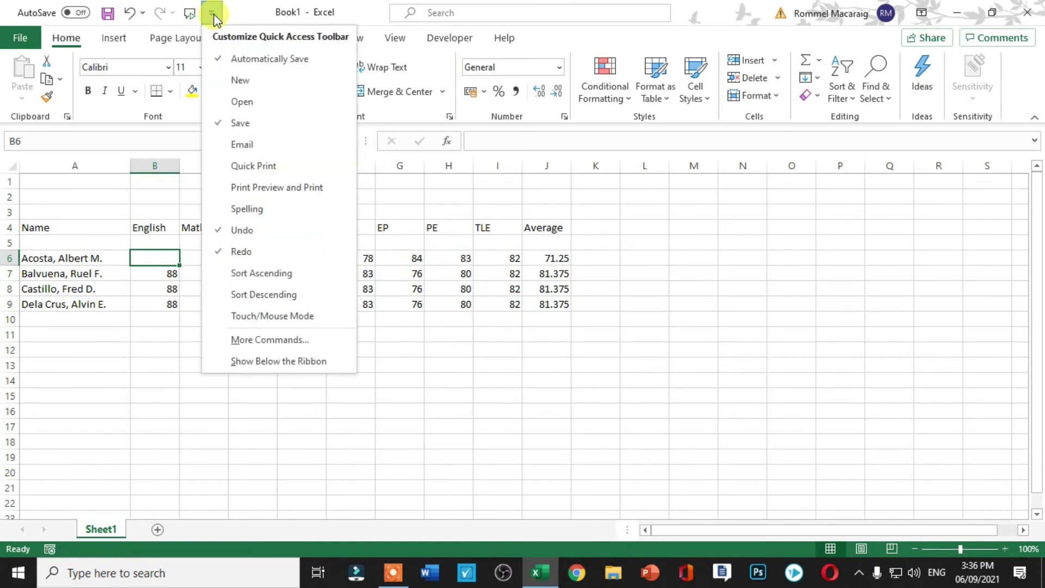
In the Quick Access Toolbar options, list Commands Not in the Ribbon and scroll to Speak Cells.
left_click(246, 342)
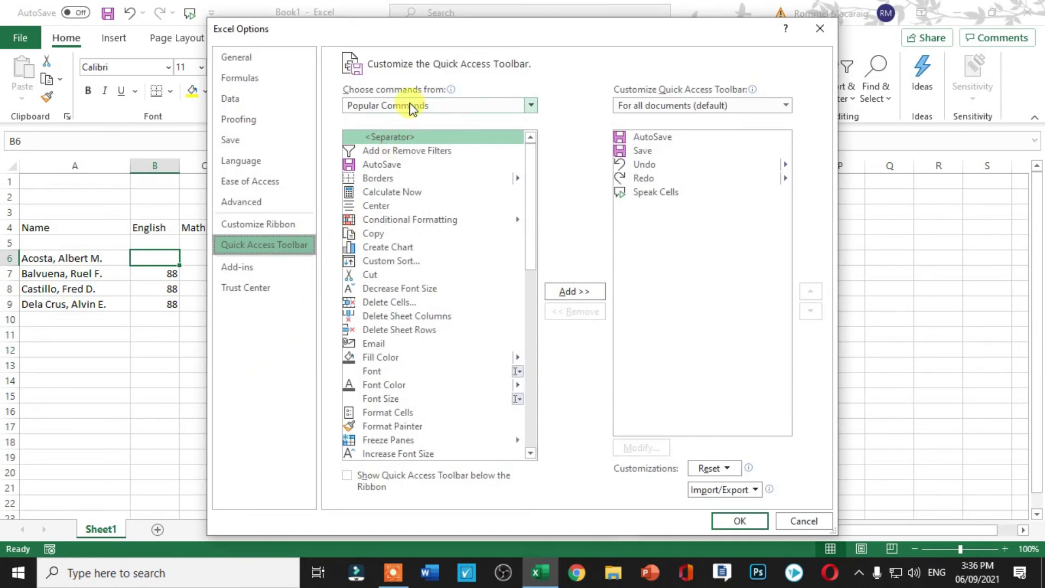
left_click(451, 103)
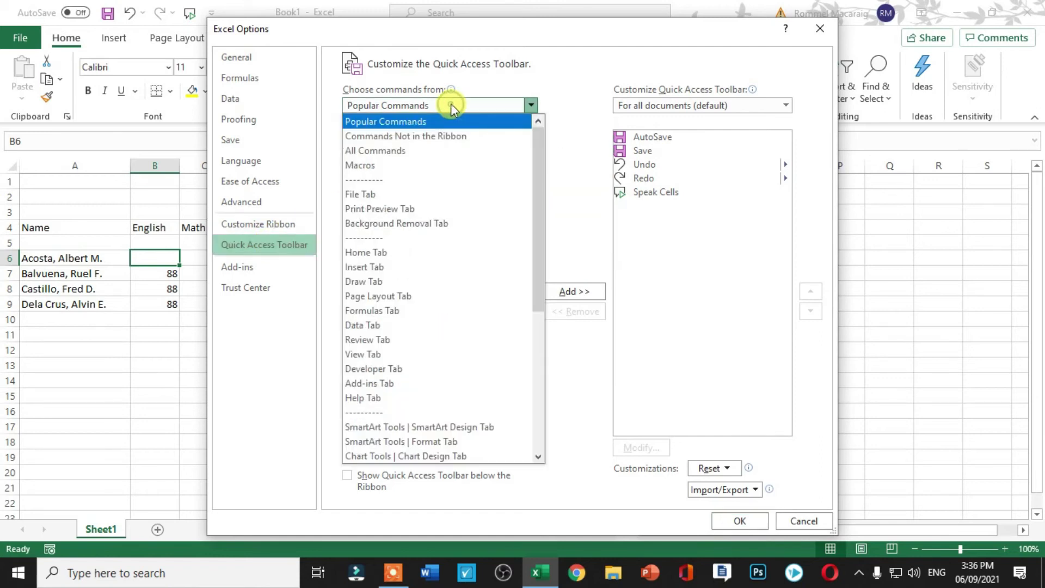
left_click(432, 138)
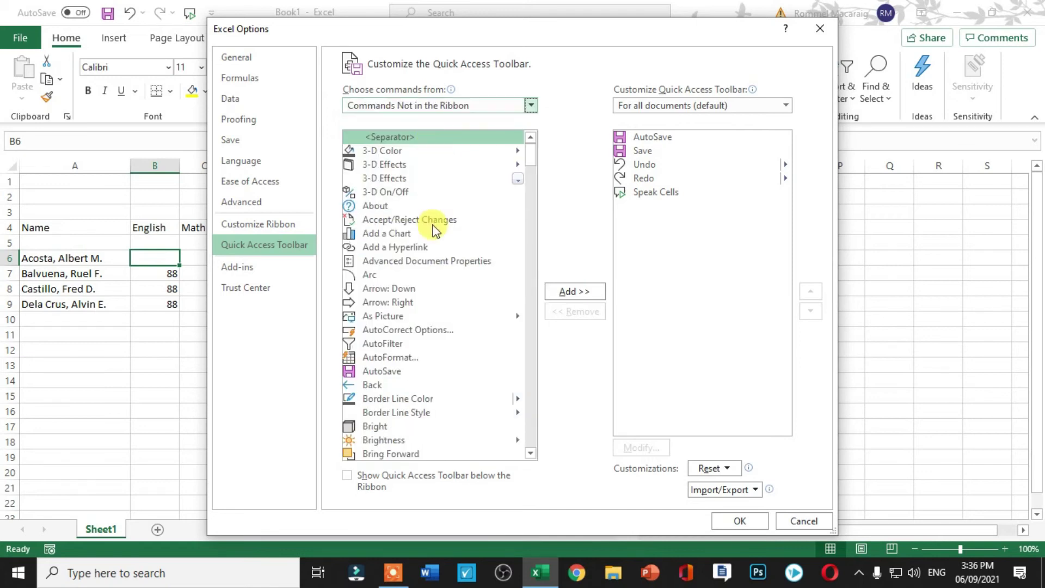
scroll(433, 227, "down", 10)
left_click_drag(528, 197, 536, 338)
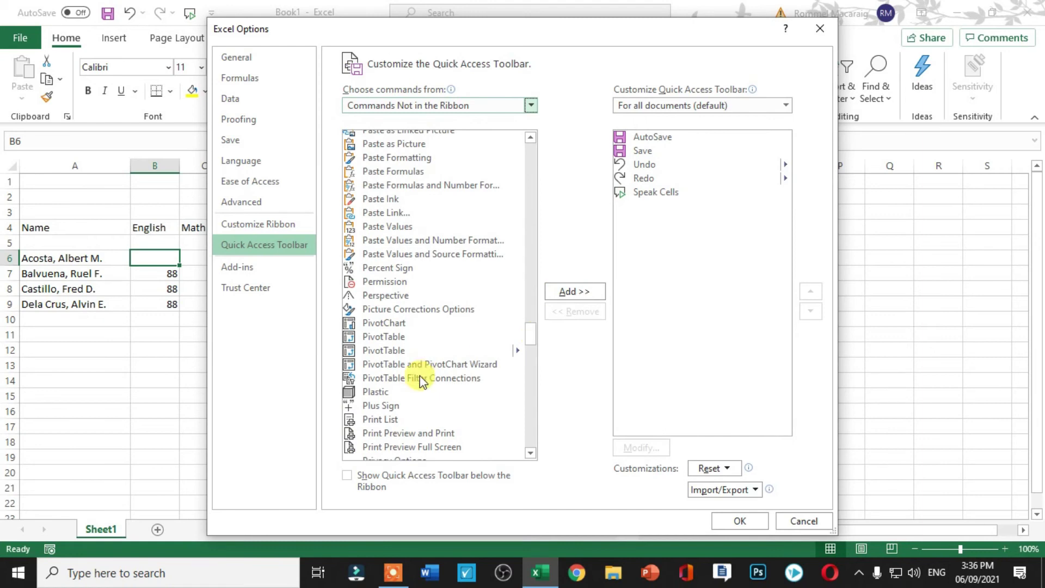
scroll(420, 375, "down", 9)
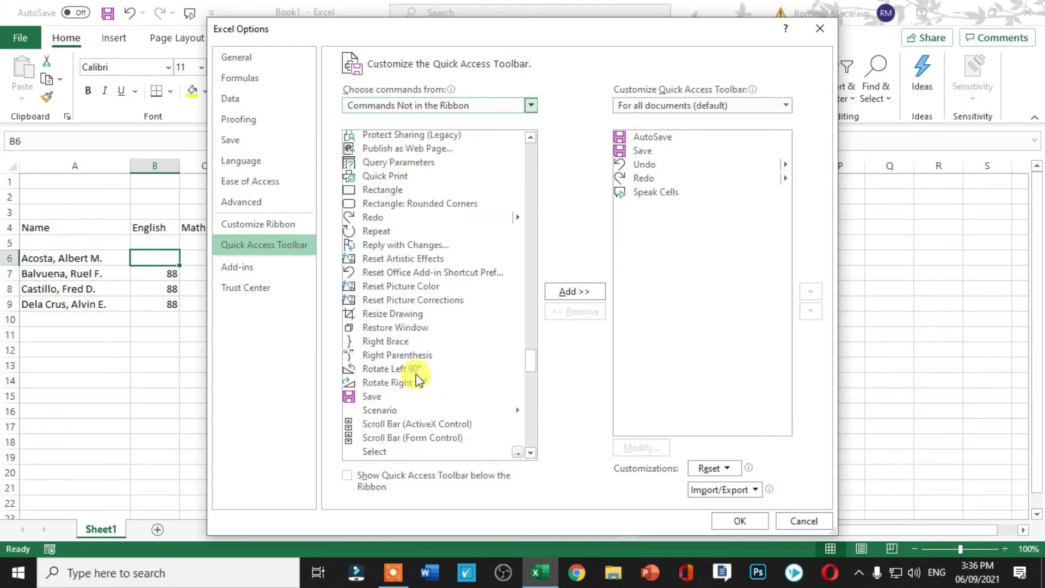
scroll(418, 380, "down", 4)
scroll(417, 380, "down", 4)
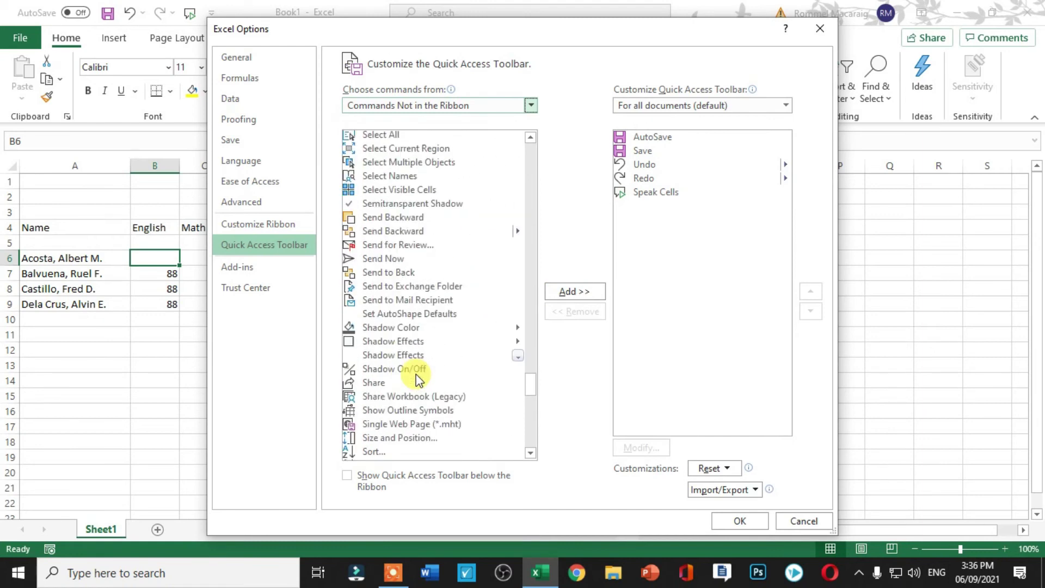
scroll(408, 345, "down", 1)
scroll(387, 353, "down", 1)
scroll(390, 351, "down", 1)
scroll(397, 348, "down", 4)
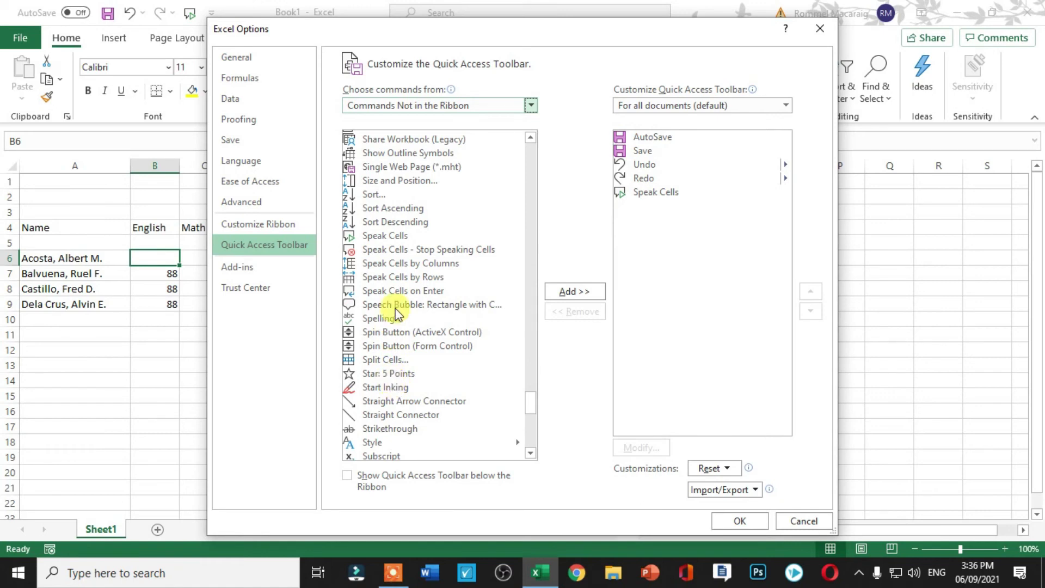
Add Speak Cells to the Quick Access Toolbar list and confirm with OK.
left_click(401, 239)
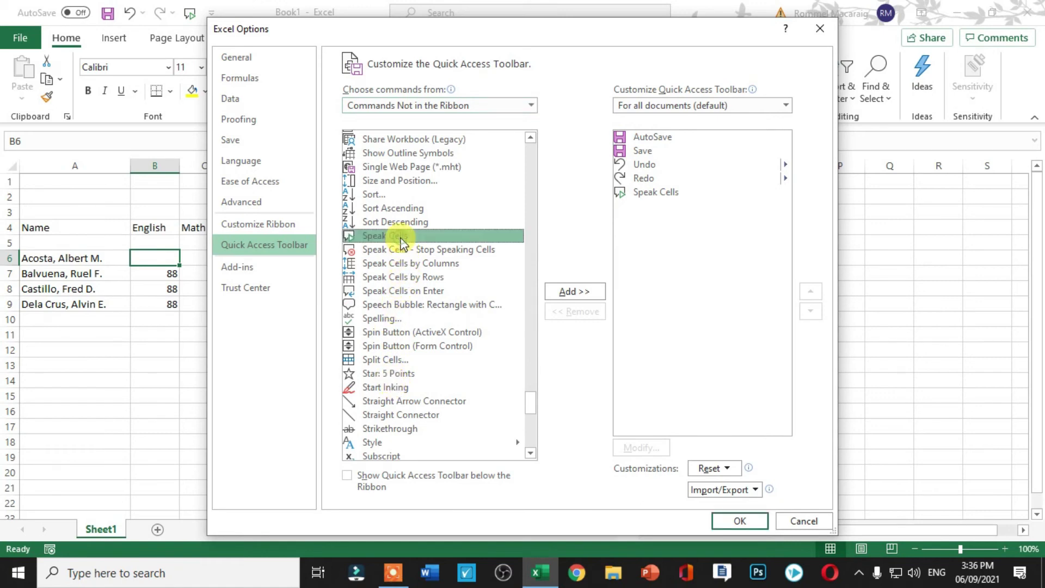
left_click(650, 196)
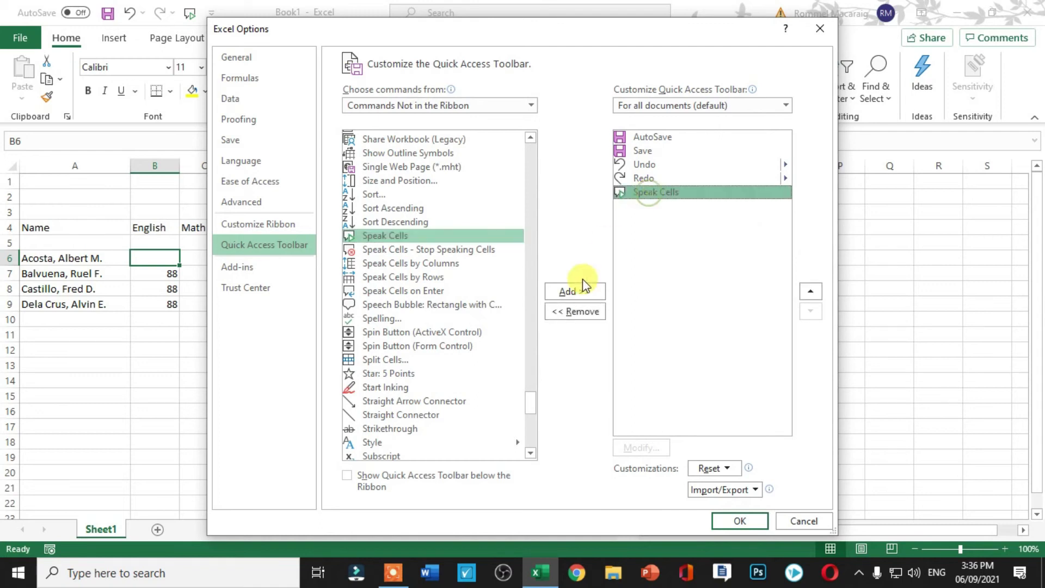
left_click(569, 313)
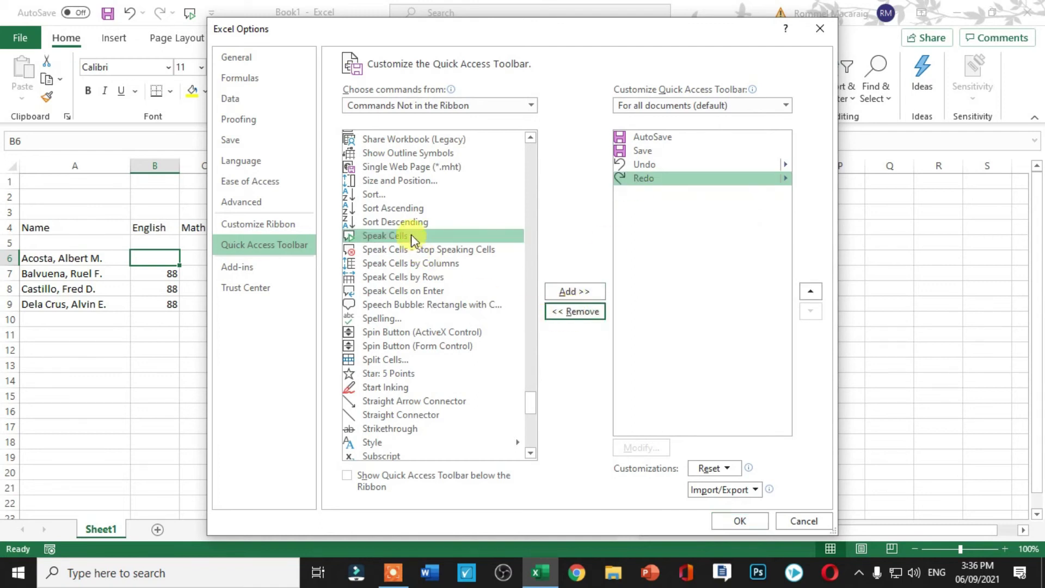
left_click(410, 233)
left_click(569, 292)
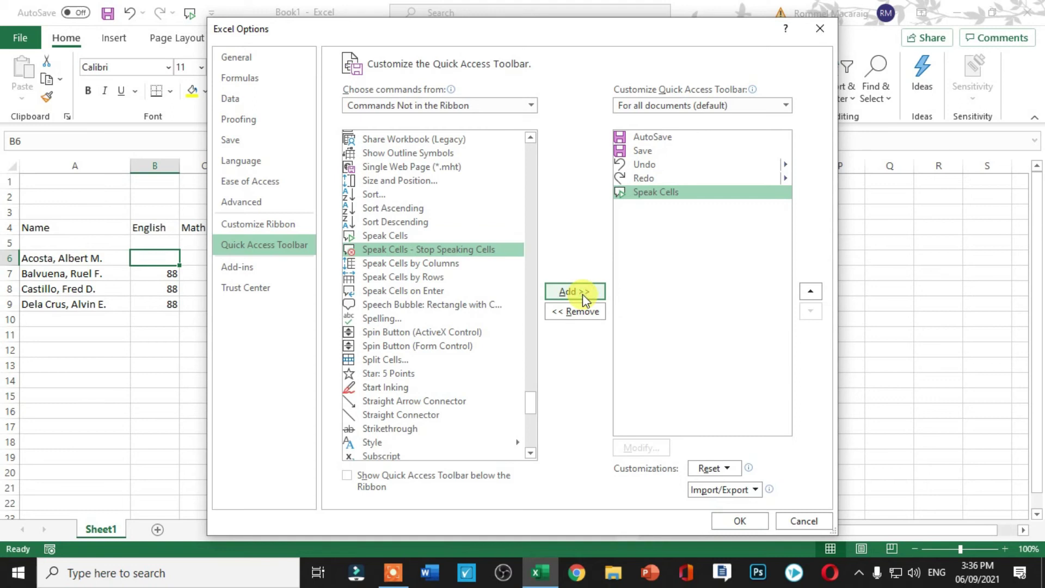
left_click(736, 521)
Select the first student's name in A6 and check the speaker volume for speech.
left_click(187, 317)
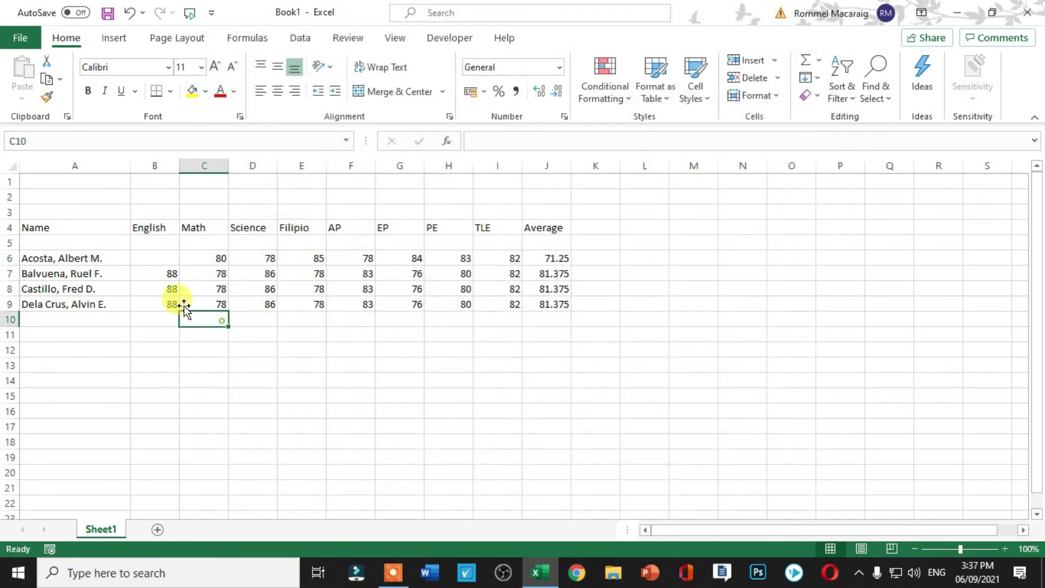
left_click(40, 259)
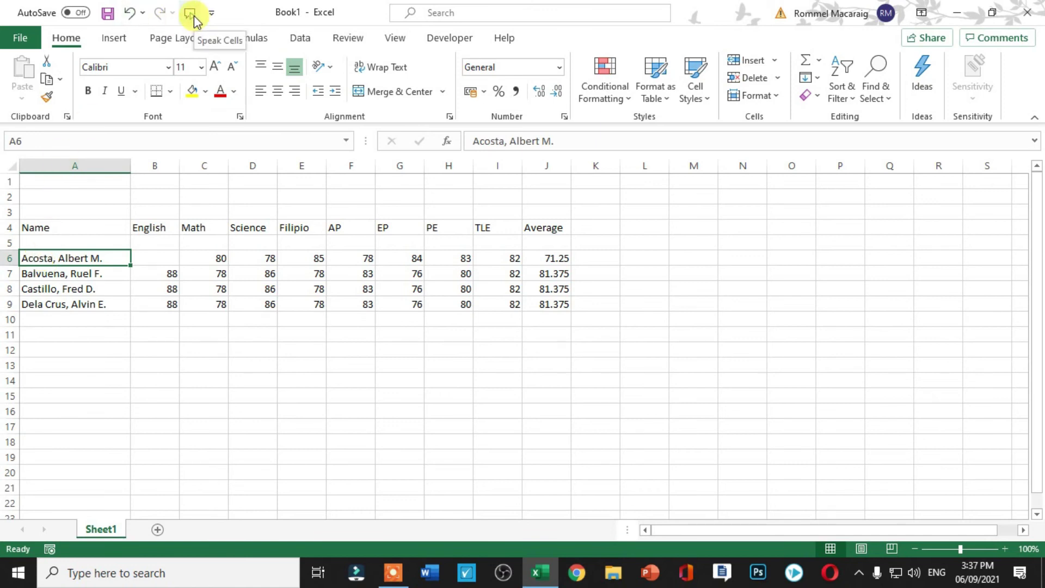
left_click(936, 572)
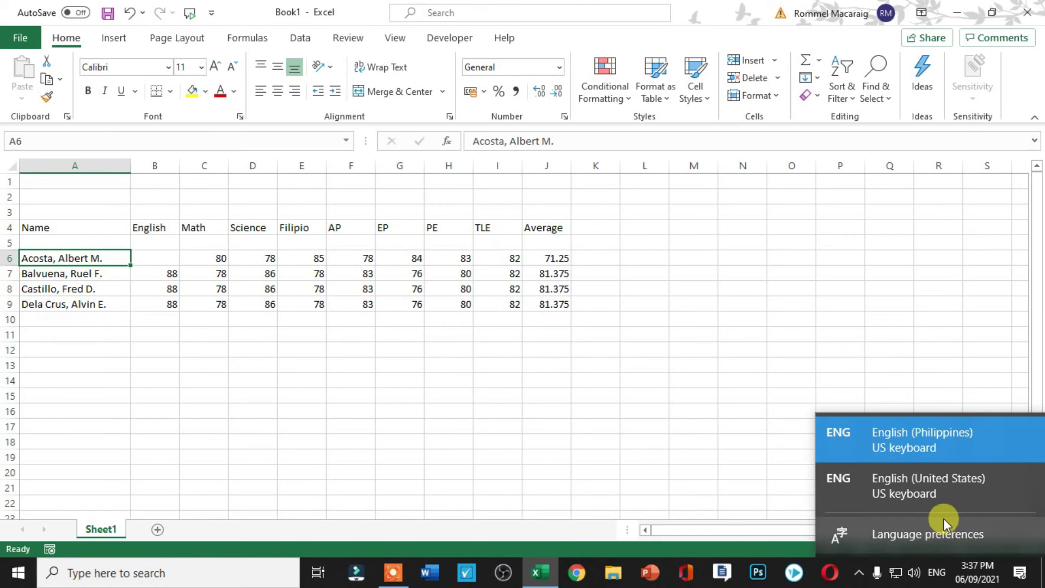
left_click(915, 572)
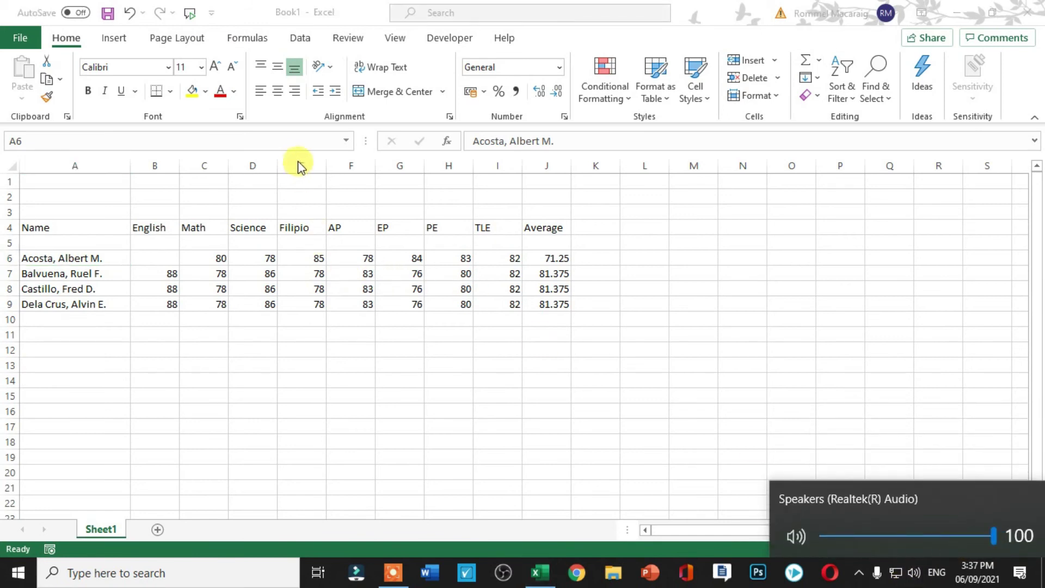
left_click(191, 12)
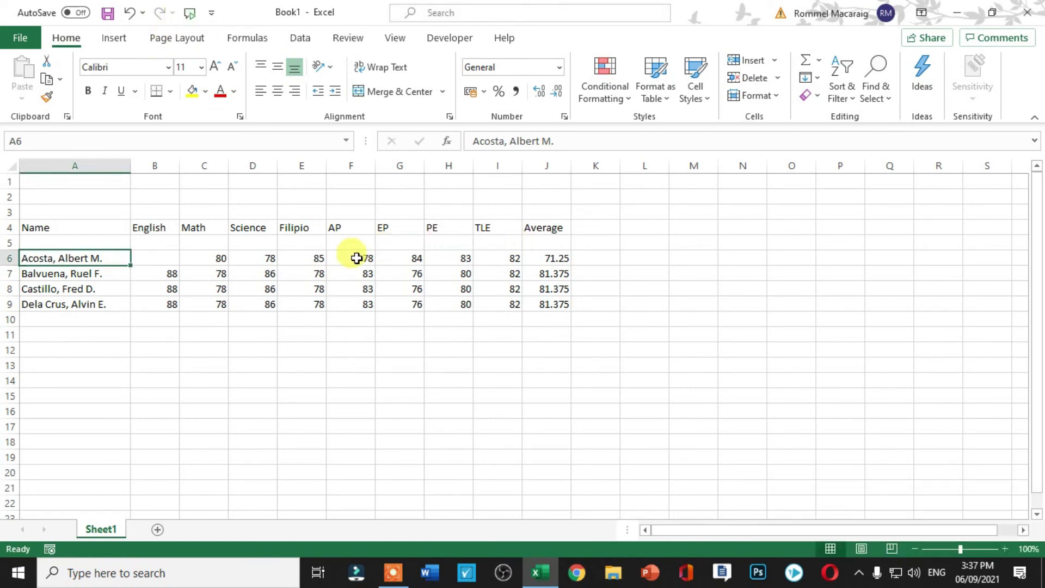
Enter 80 as the English score in B6, then have Speak Cells read the table from A6.
left_click(163, 261)
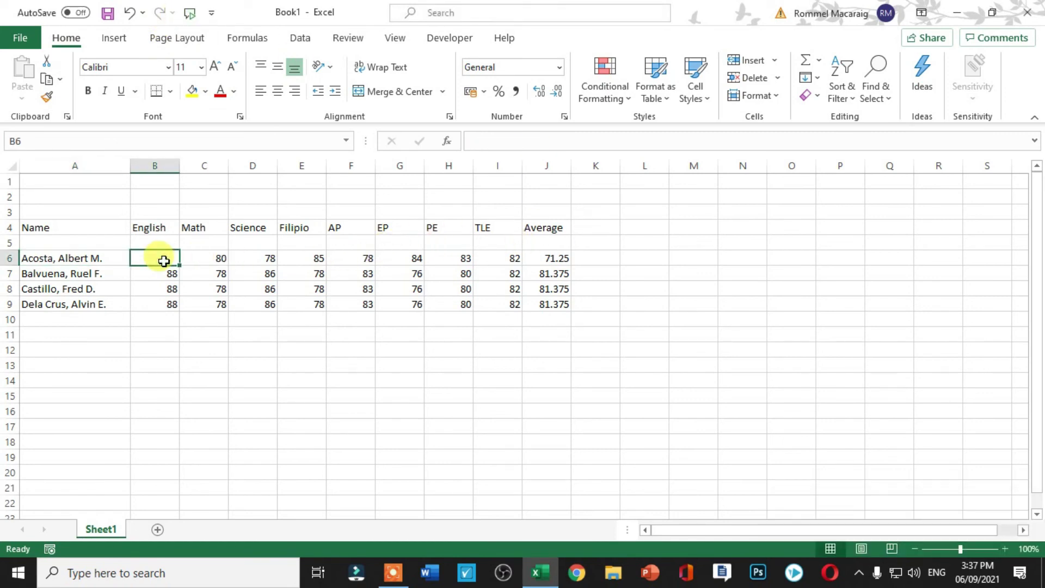
type("80")
left_click(185, 348)
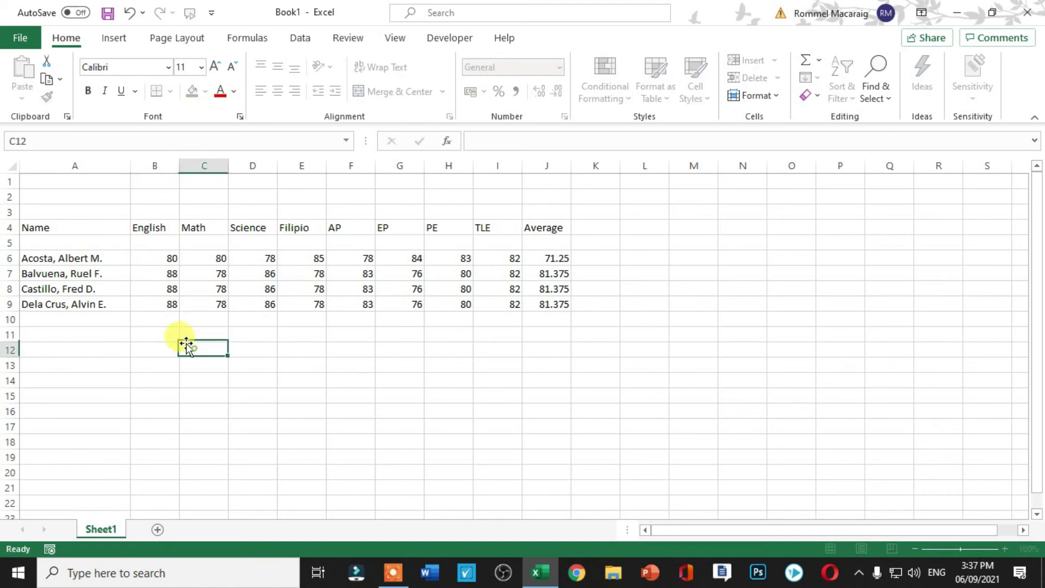
left_click(91, 263)
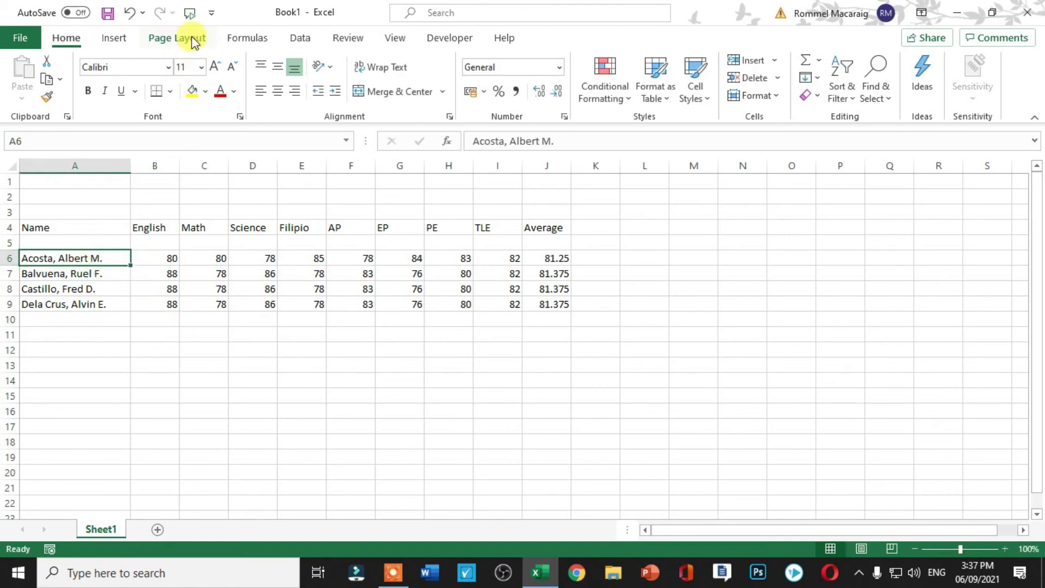
left_click(190, 16)
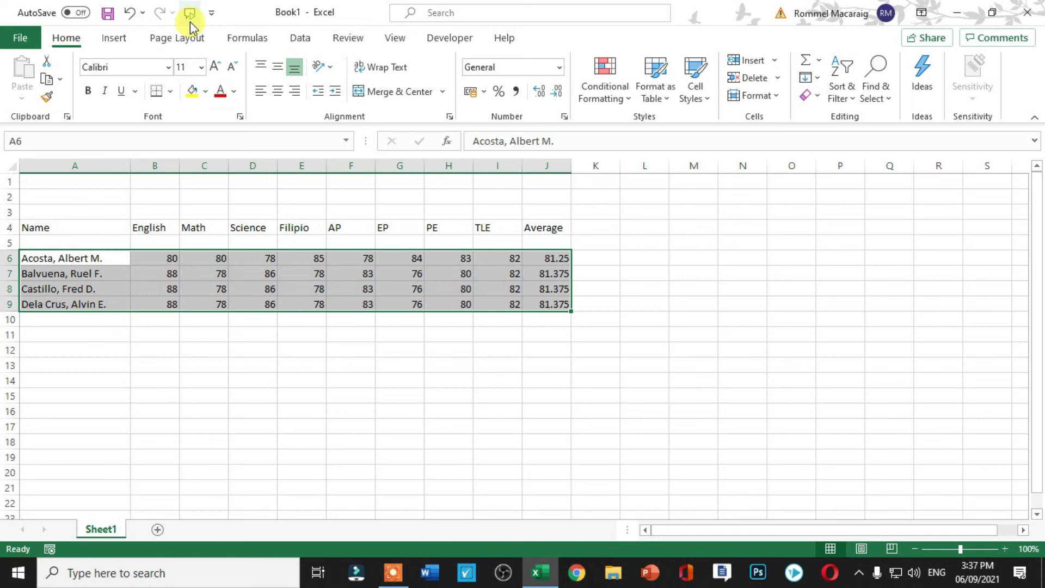
key("Tab")
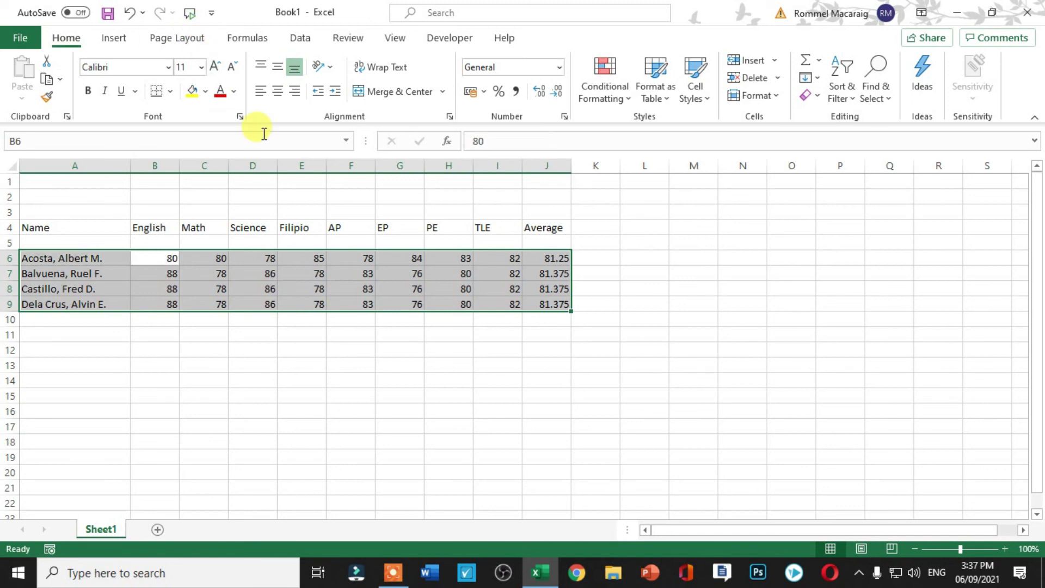
key("Tab")
key("Tab")
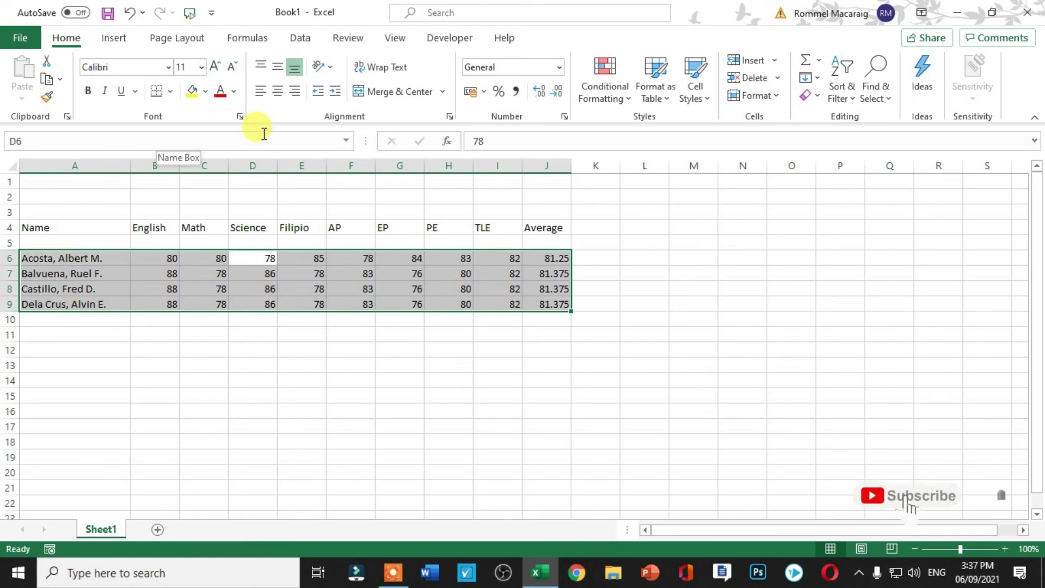
key("Tab")
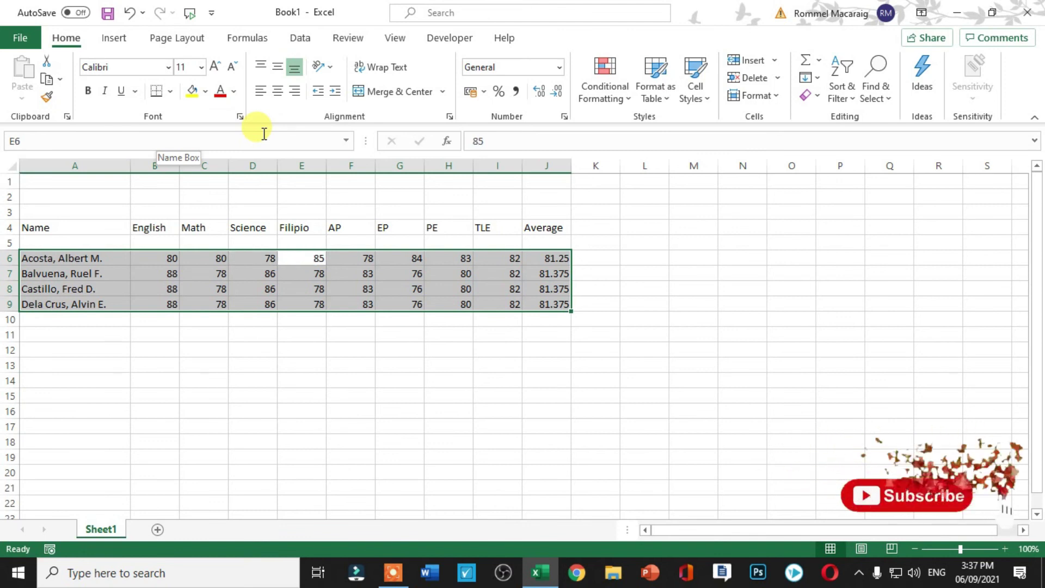
key("Tab")
key("Tab")
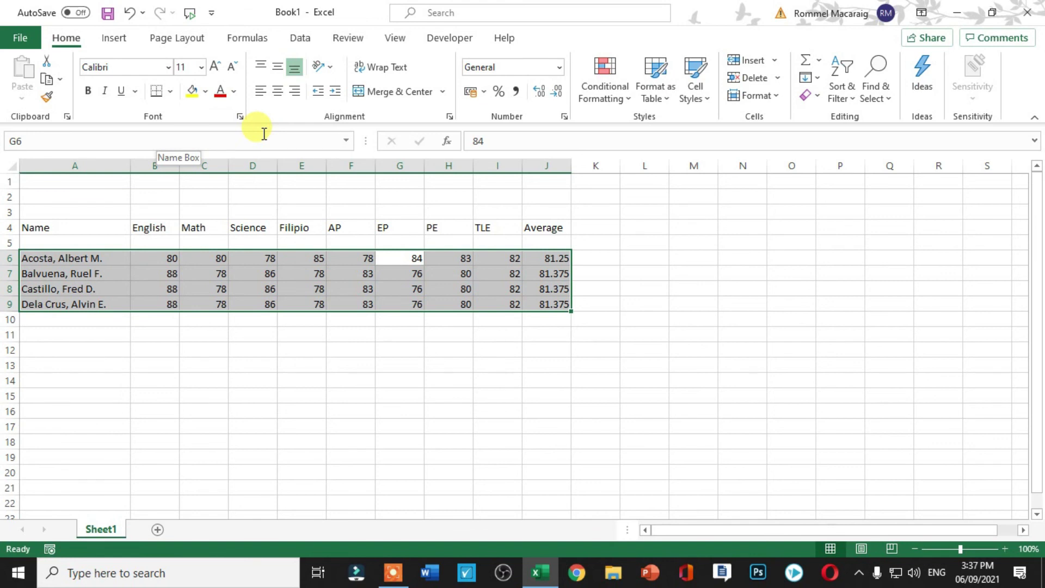
key("Tab")
key("Tab")
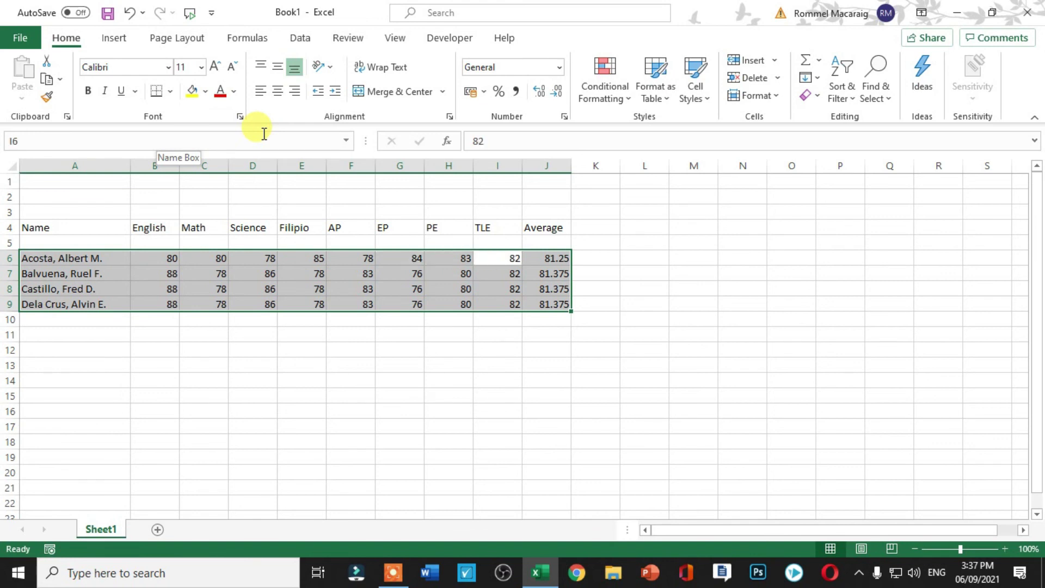
key("Tab")
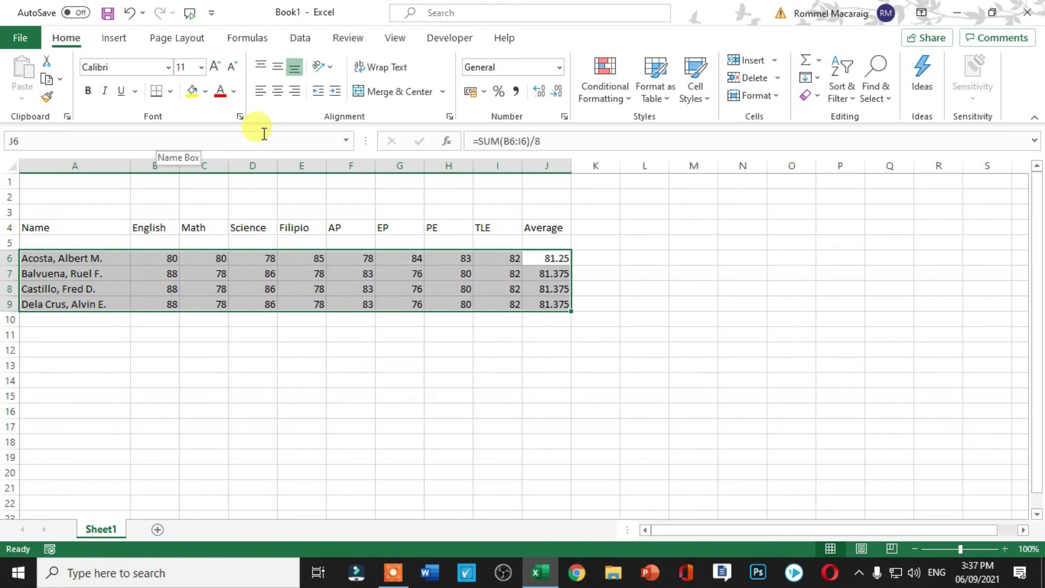
key("Tab")
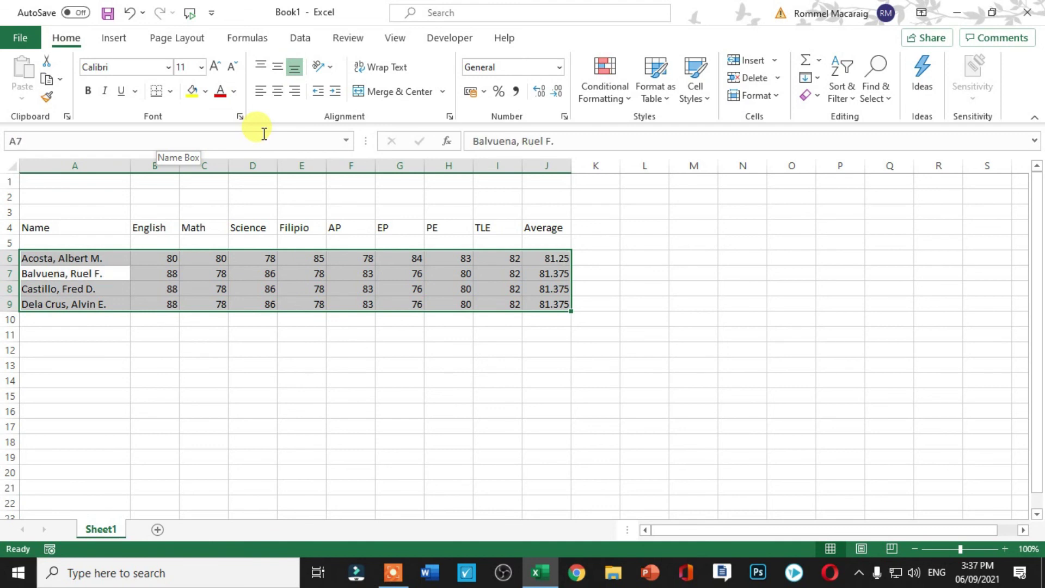
key("Tab")
key("Tab")
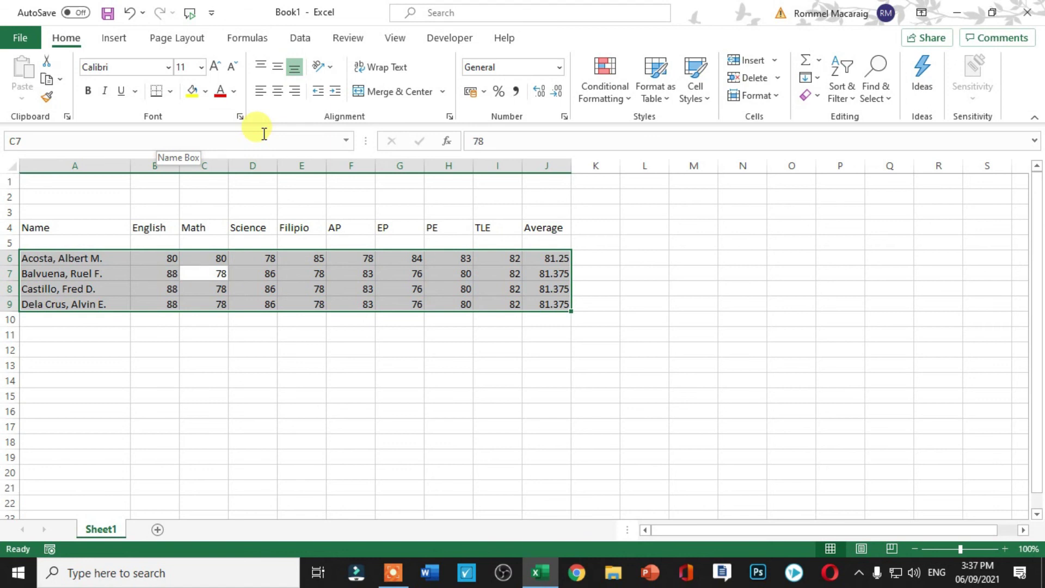
key("Tab")
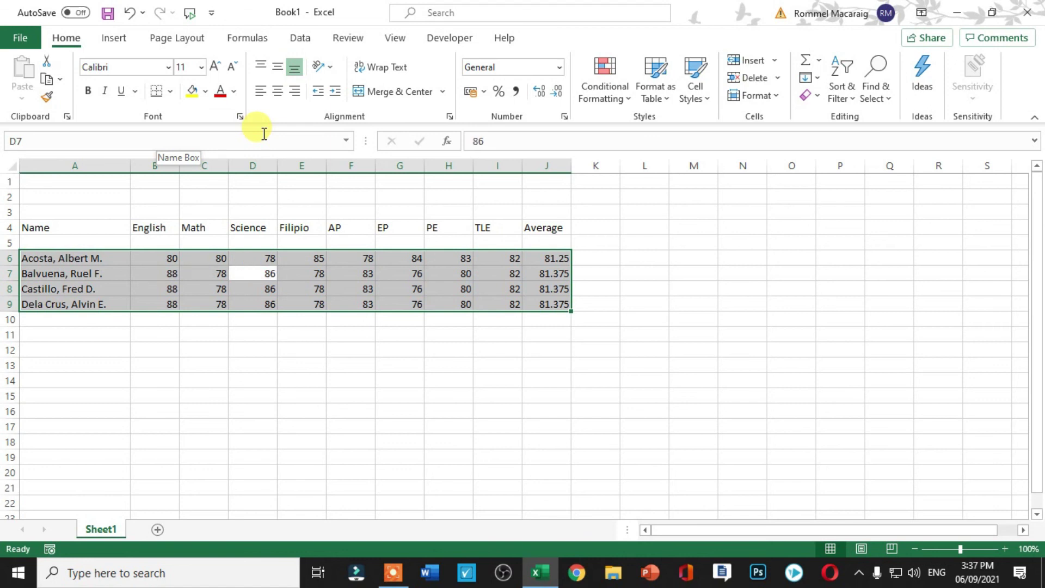
key("Tab")
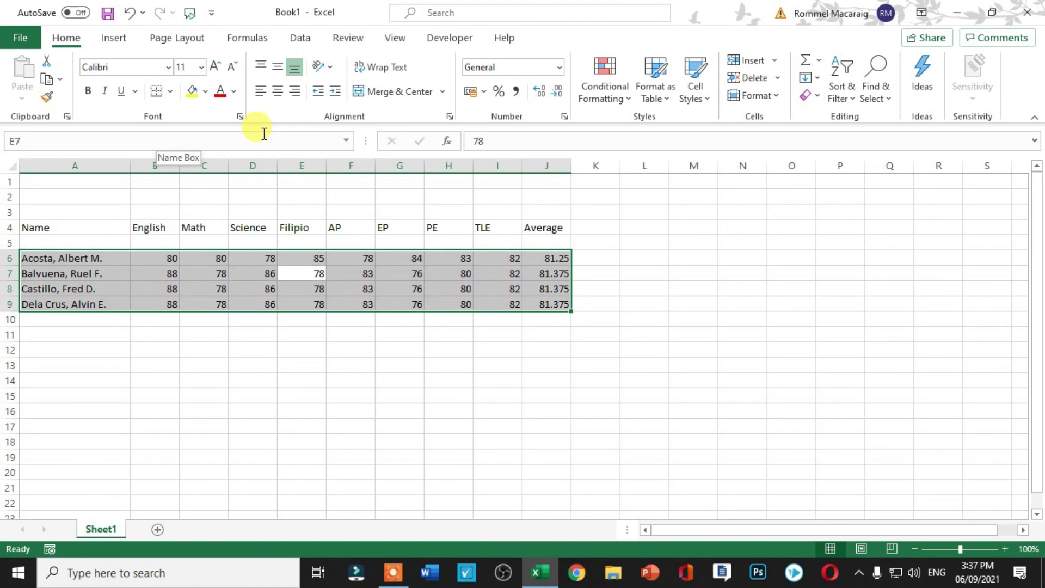
key("Tab")
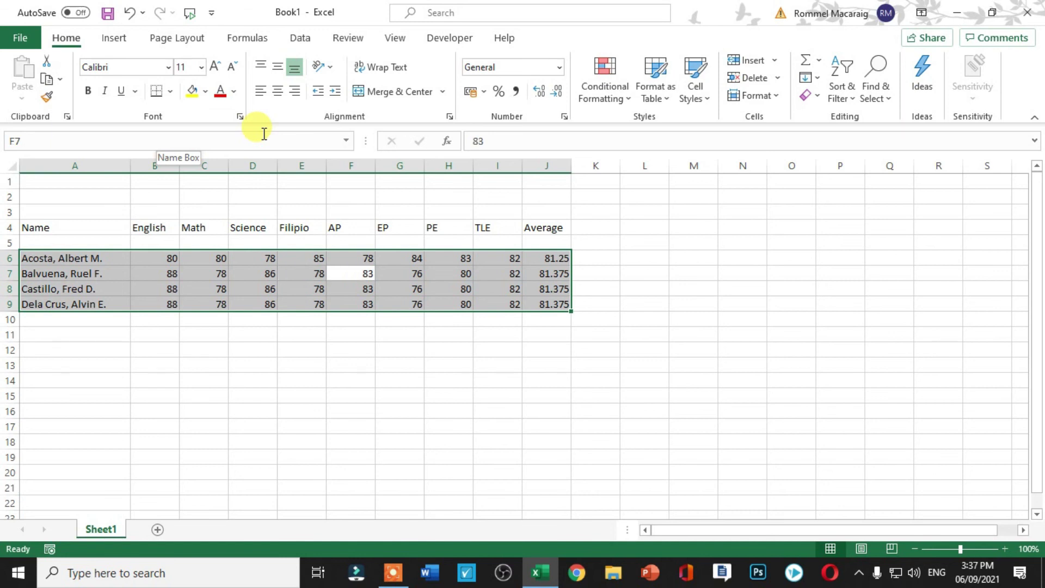
key("Tab")
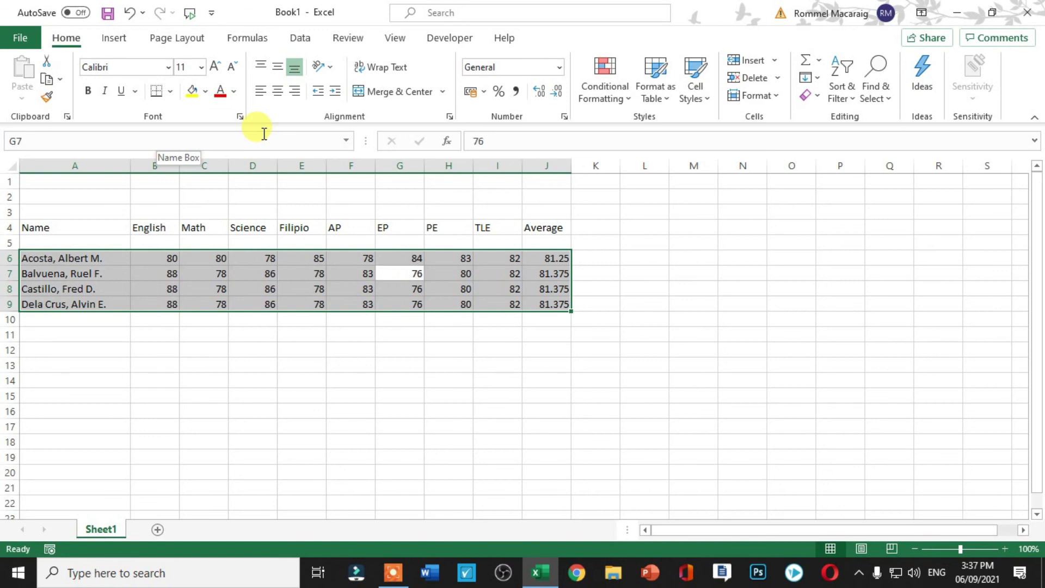
key("Tab")
key("Tab")
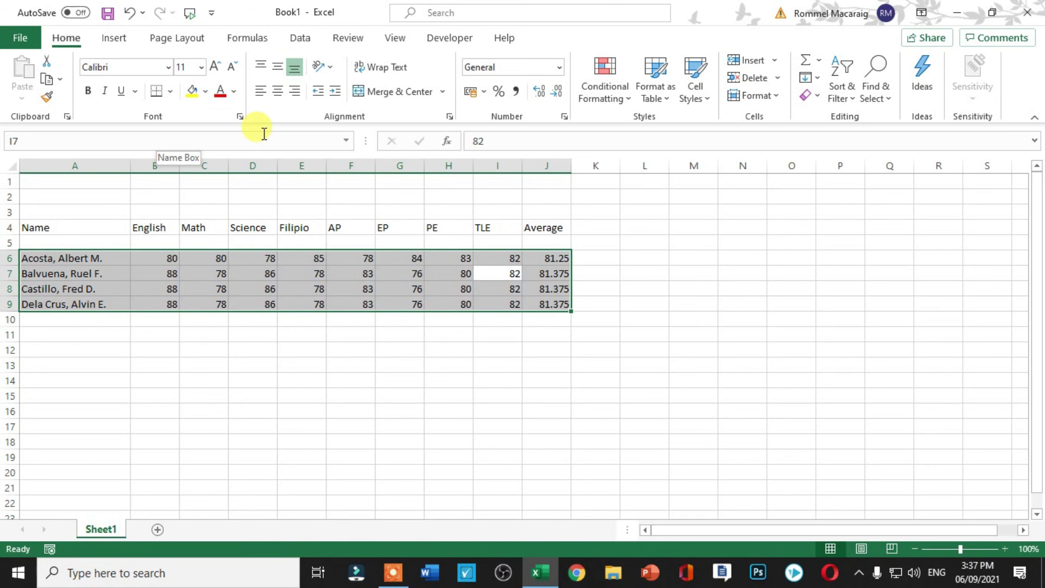
key("Tab")
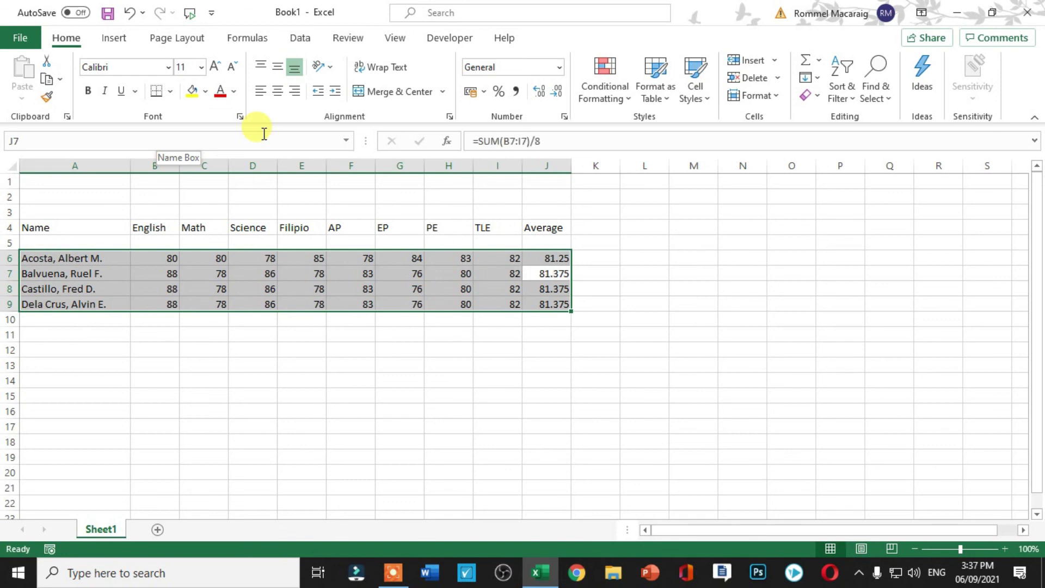
key("Tab")
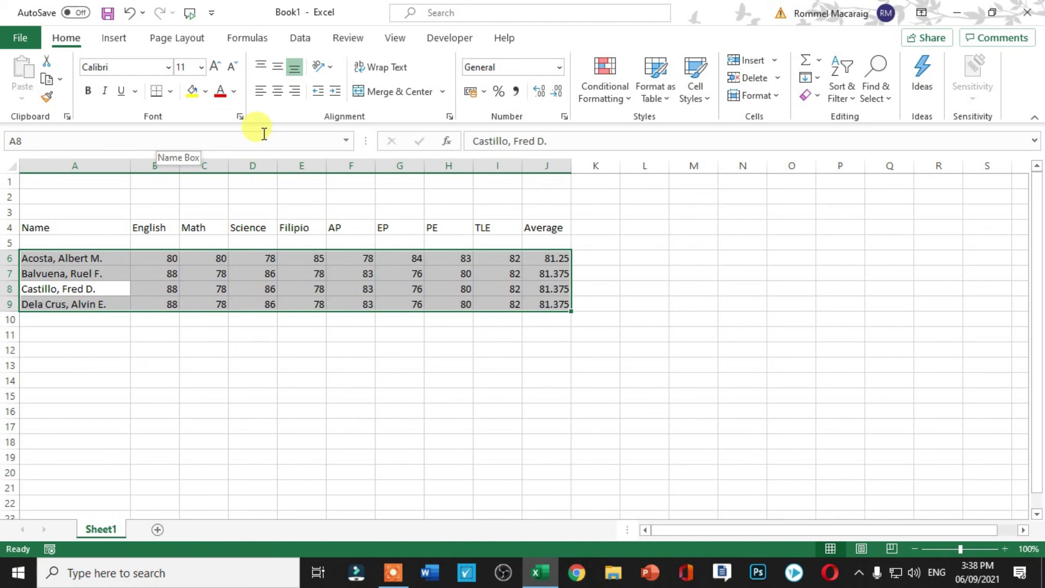
key("Tab")
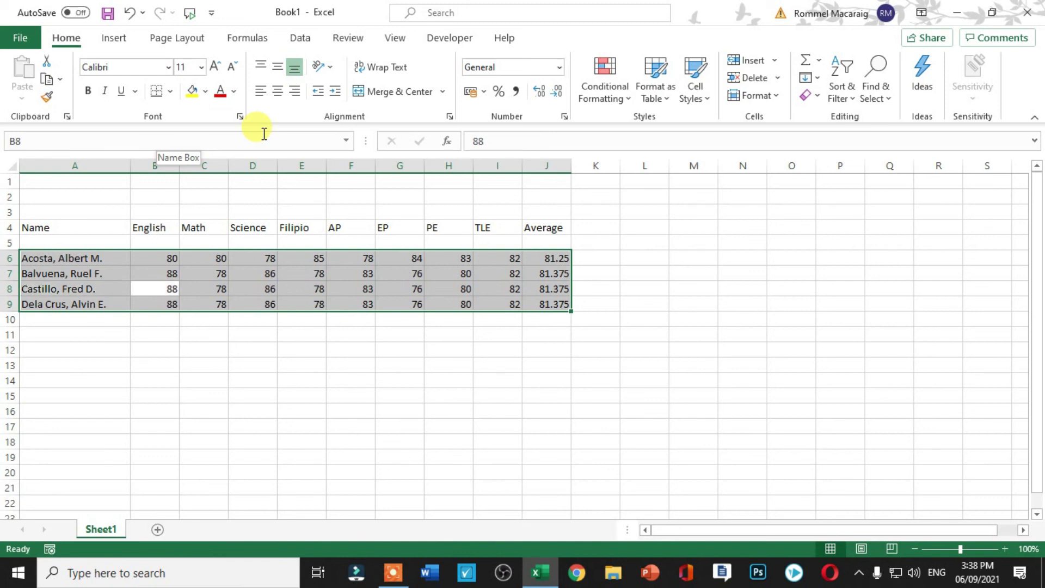
key("Tab")
key("Tab")
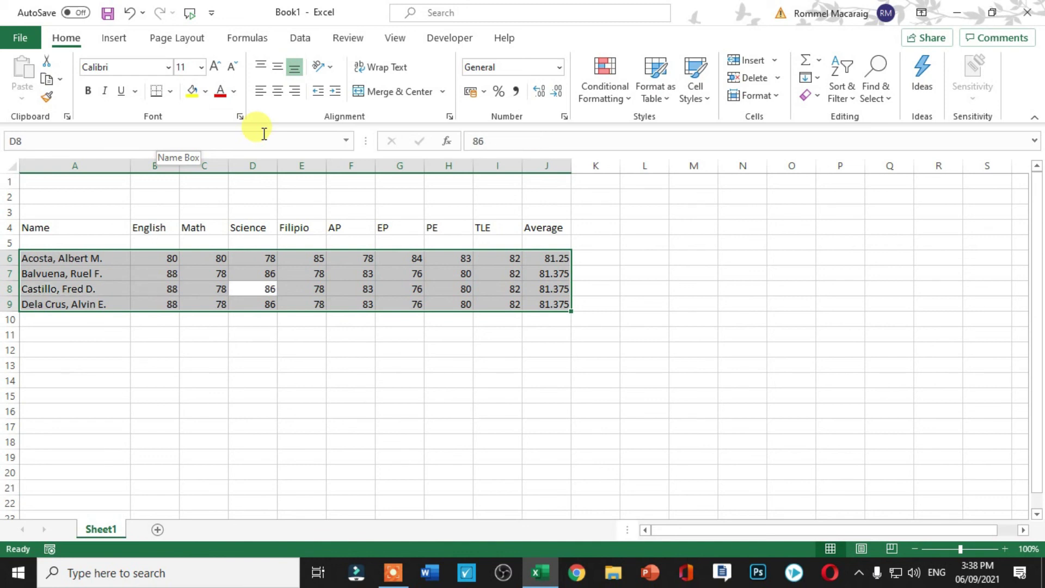
key("Tab")
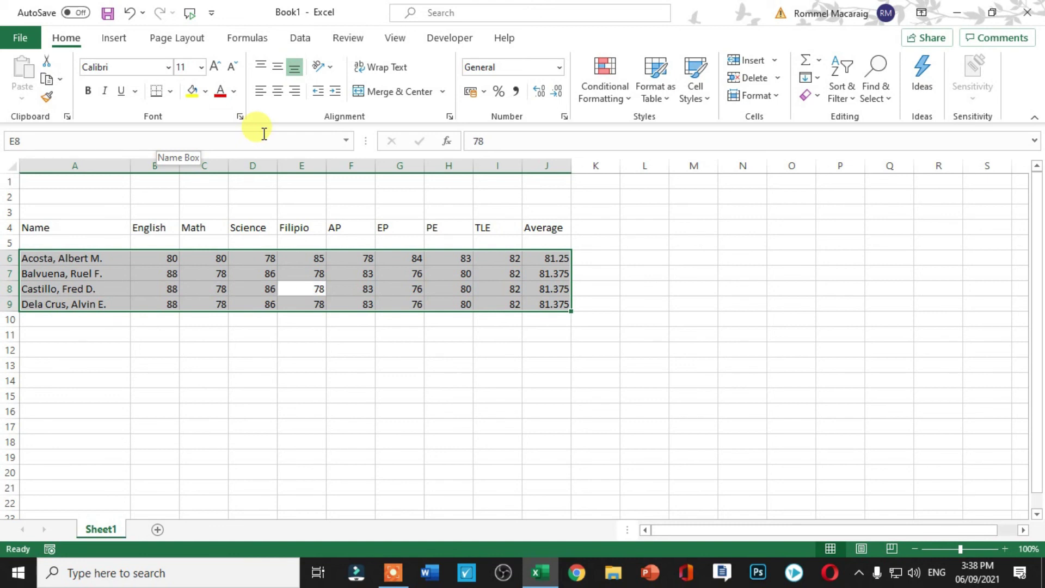